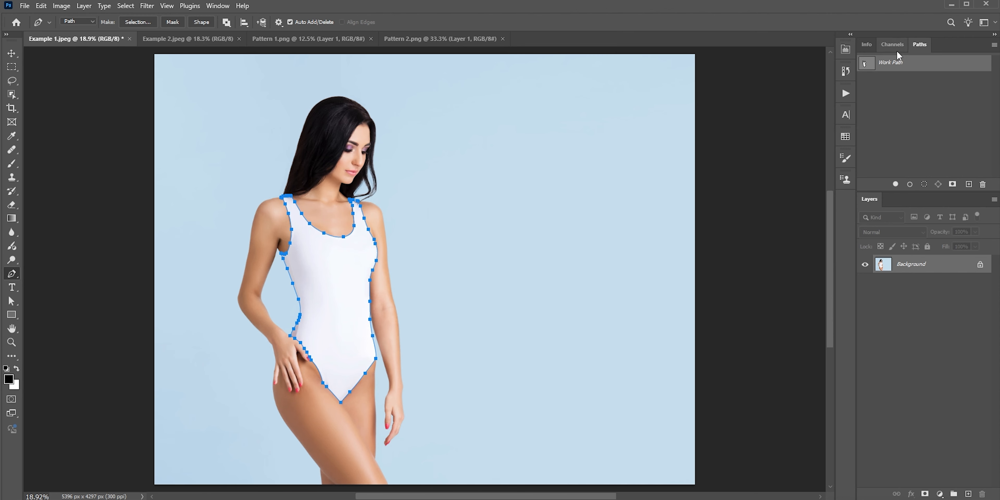
Step: Save the work path around the swimsuit as Path 1 and deselect it
left_click(224, 7)
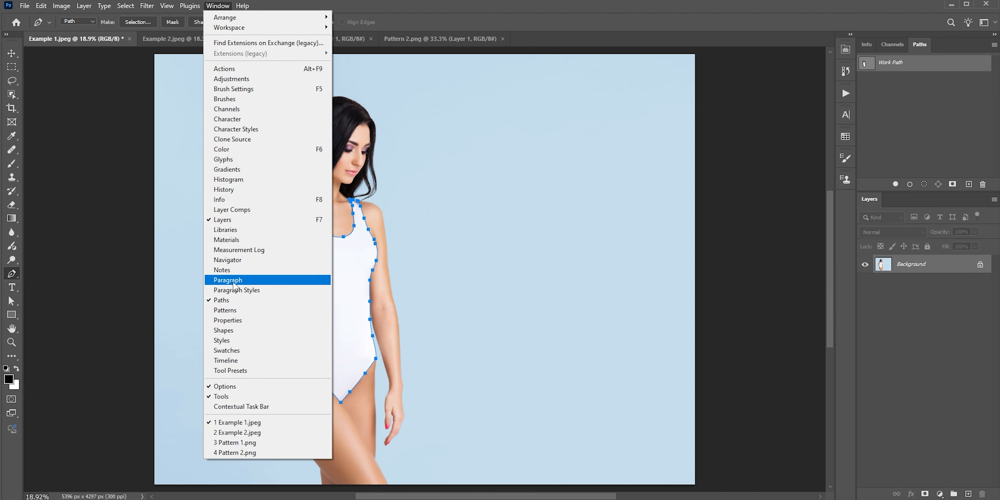
left_click(910, 70)
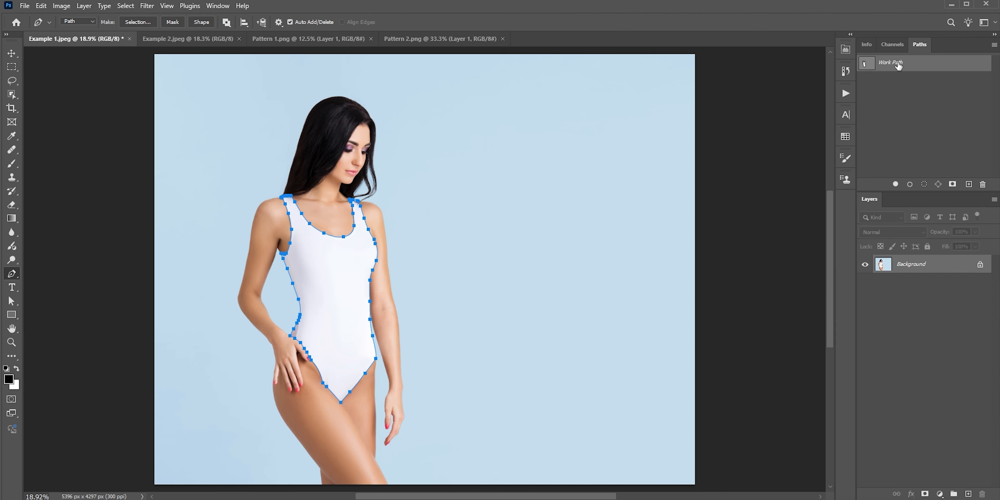
double_click(897, 65)
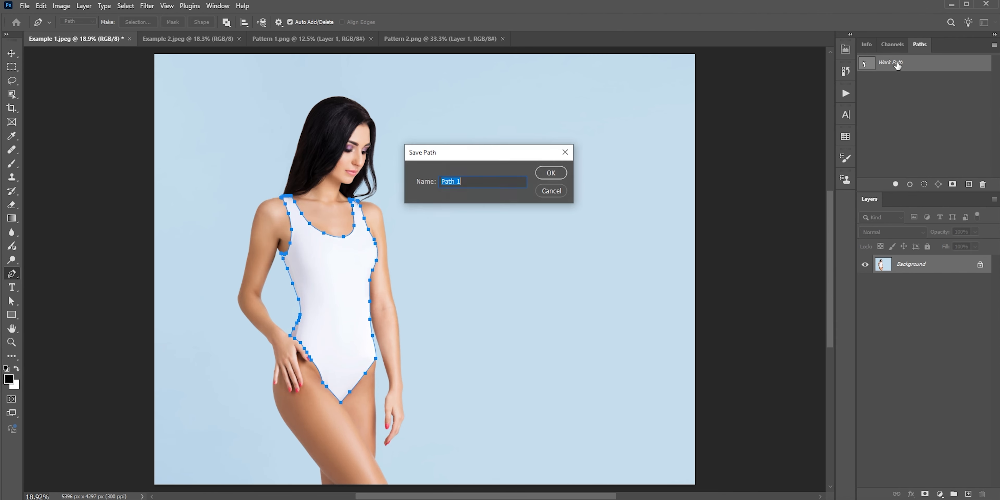
left_click(552, 174)
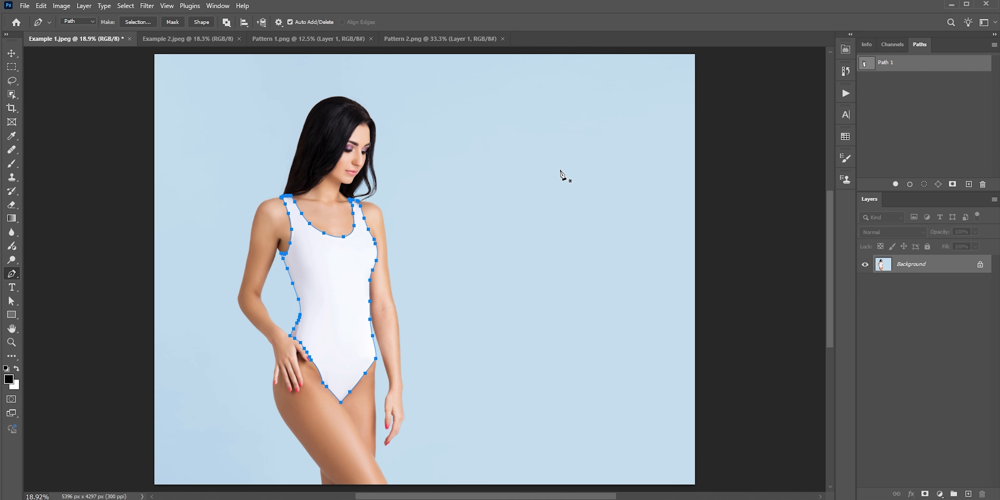
left_click(892, 143)
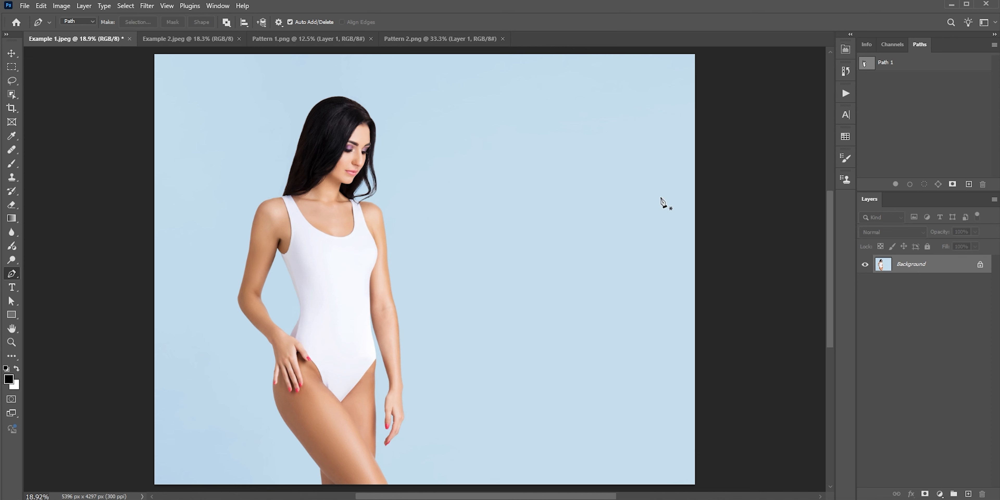
Step: Try placing the duck layer from Pattern 1.png over the swimsuit in Example 1.jpeg, scaled to about 44%
left_click(298, 39)
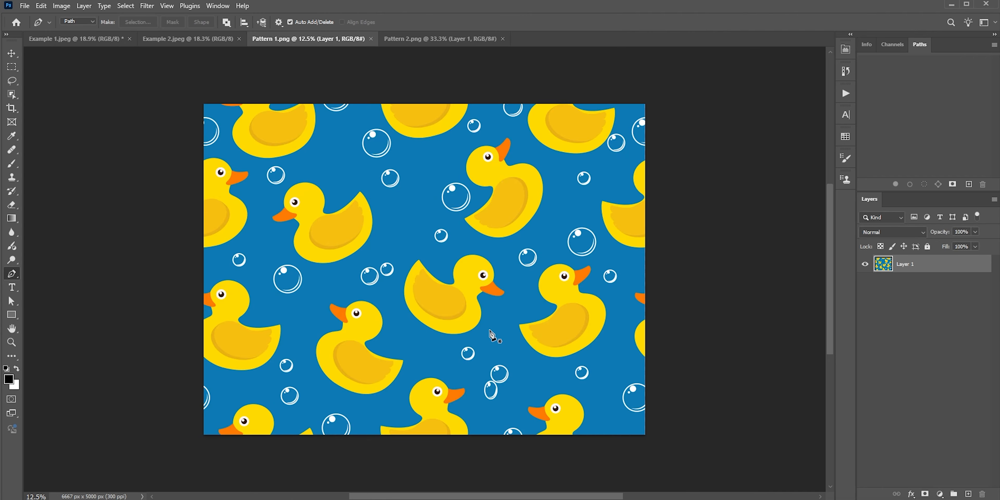
left_click_drag(927, 267, 395, 272)
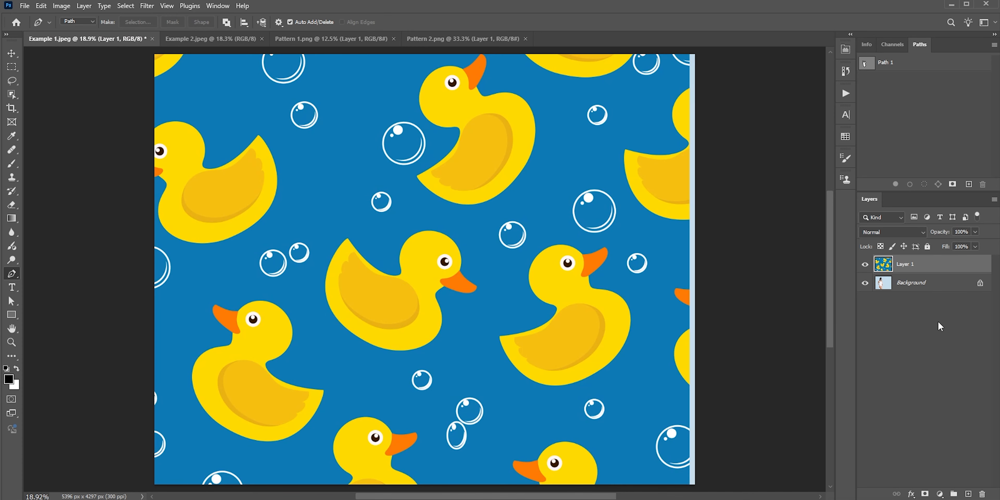
key("ctrl+t")
key("ctrl+0")
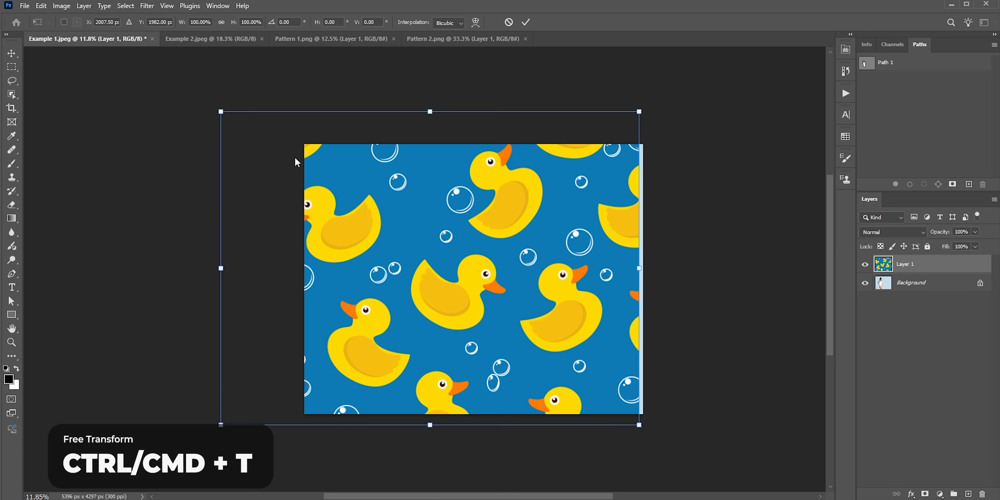
left_click_drag(220, 118, 376, 209)
scroll(455, 280, "up", 2)
left_click_drag(456, 274, 448, 307)
left_click_drag(314, 217, 274, 188)
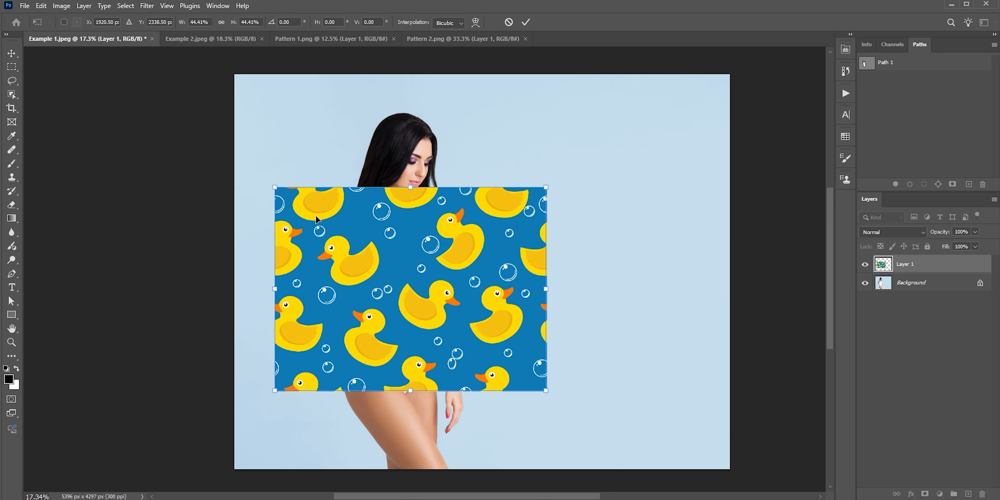
key("Escape")
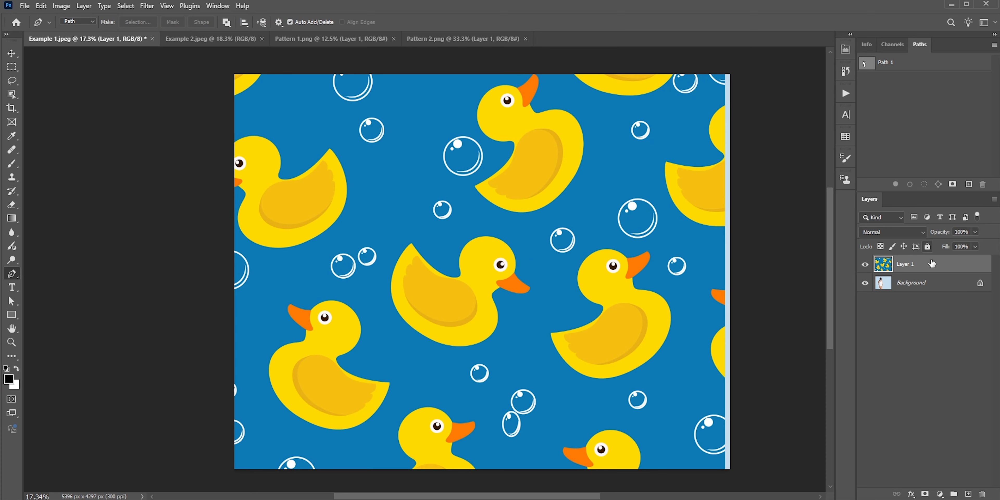
key("Delete")
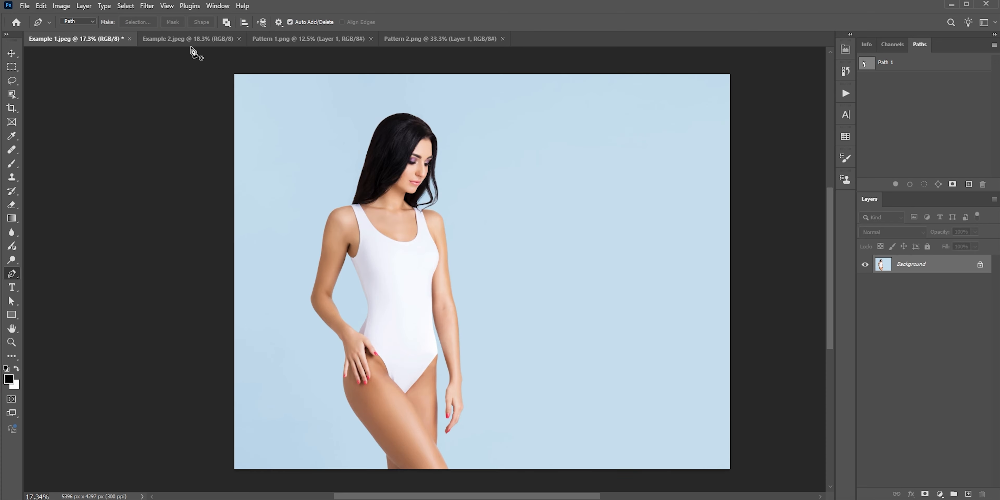
Step: Define the duck artwork in Pattern 1.png as a pattern named Duck Pattern
left_click(282, 40)
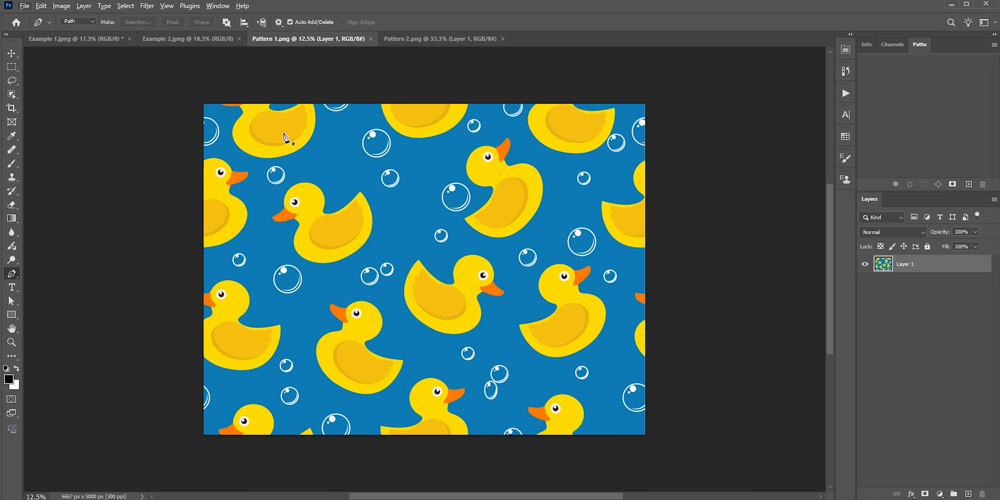
left_click(167, 6)
left_click(189, 183)
key("v")
left_click(41, 6)
left_click(61, 305)
type("Duck Pattern")
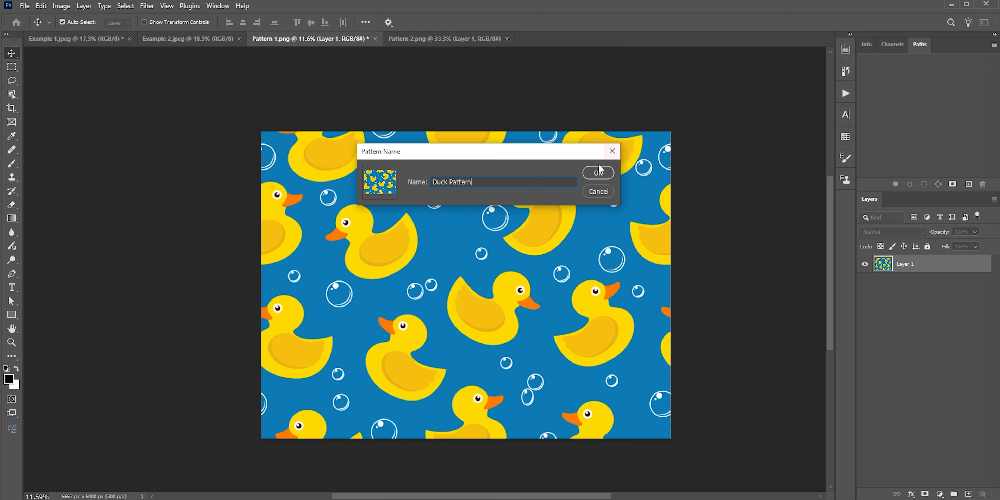
left_click(597, 173)
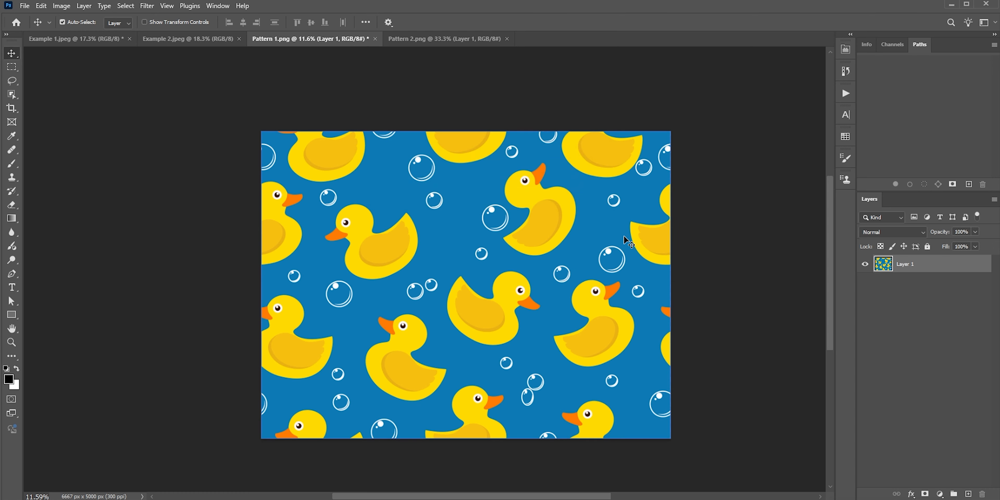
Step: Draw a rectangle shape about 1471 by 2351 px over the model's torso in Example 1.jpeg
left_click(70, 39)
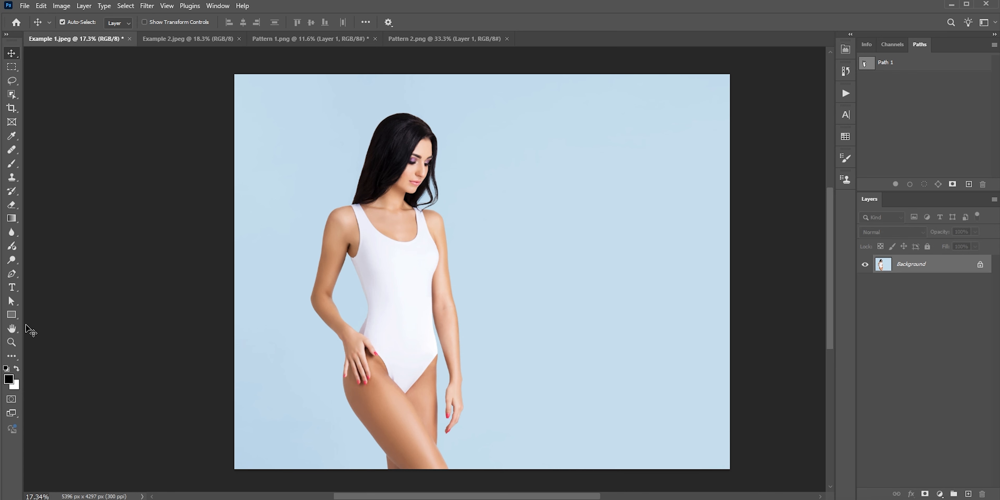
left_click(11, 314)
left_click_drag(341, 192, 459, 405)
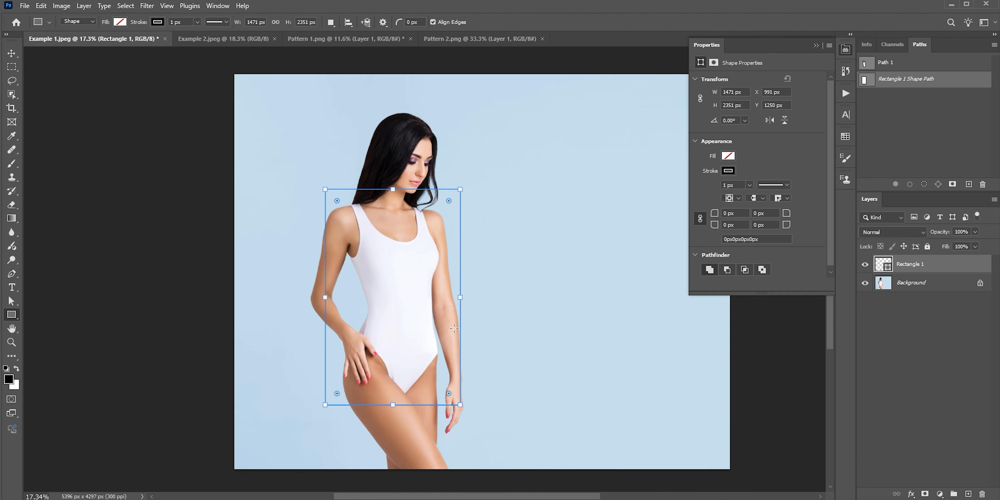
Step: Fill the rectangle with the duck pattern at 23% scale
left_click(119, 23)
left_click(113, 43)
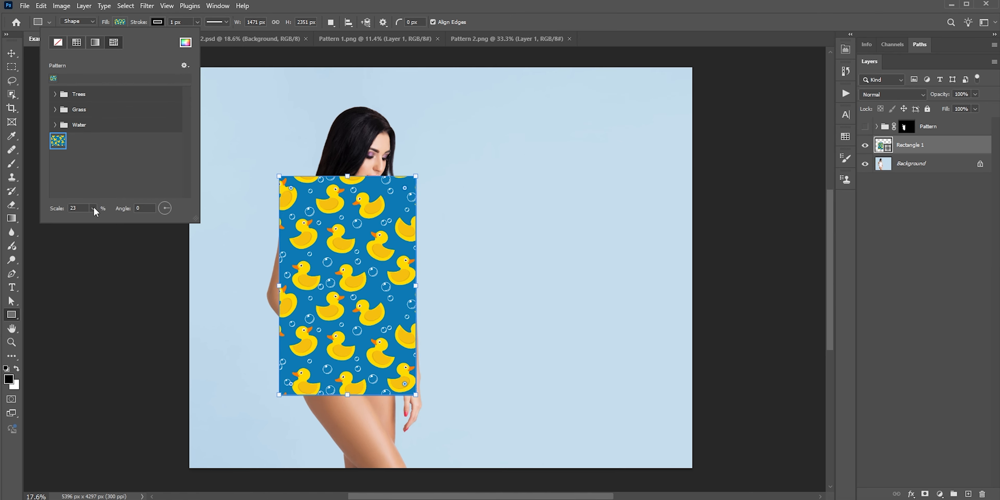
left_click(93, 209)
left_click_drag(95, 220, 94, 223)
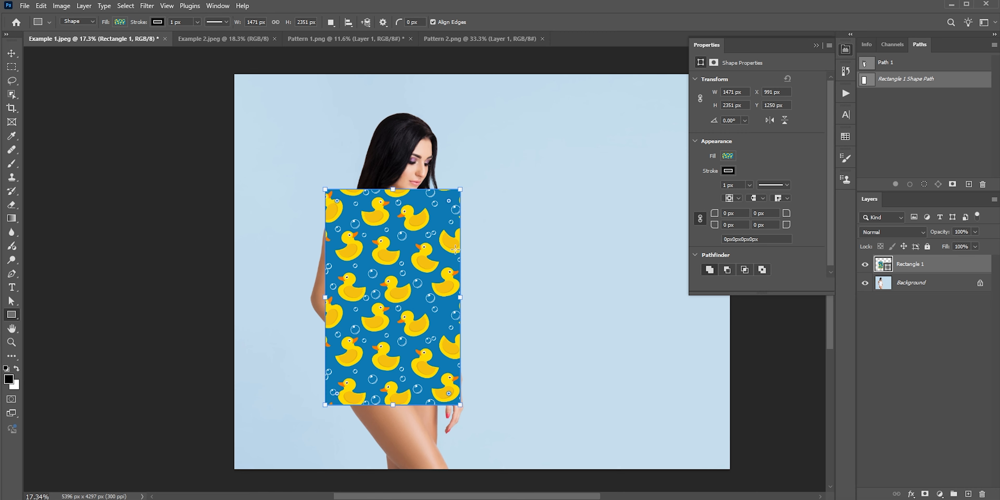
Step: Convert the rectangle layer to a smart object and lower its opacity to 47%
right_click(960, 269)
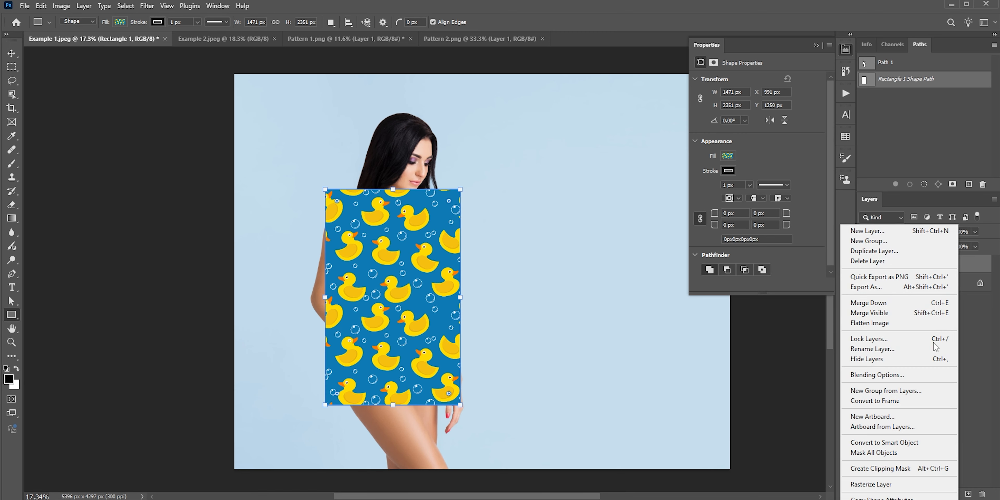
left_click(916, 442)
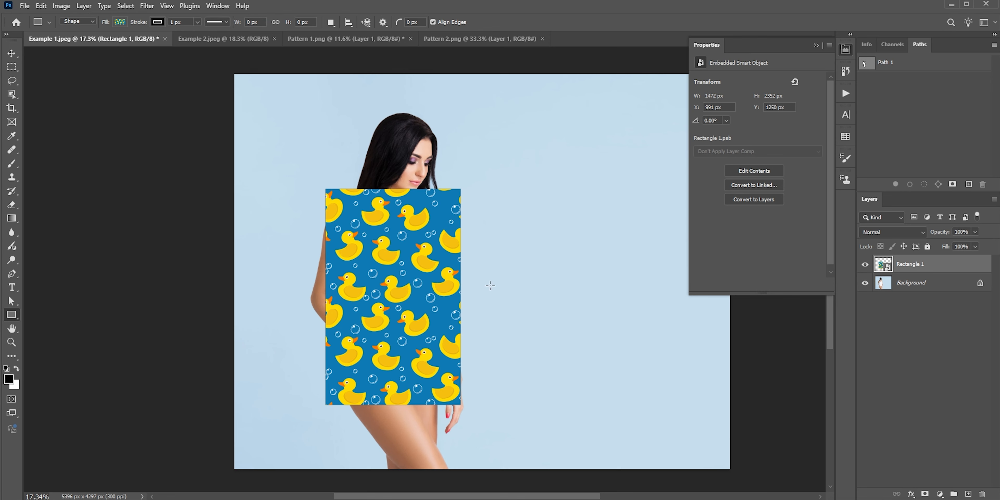
left_click(11, 53)
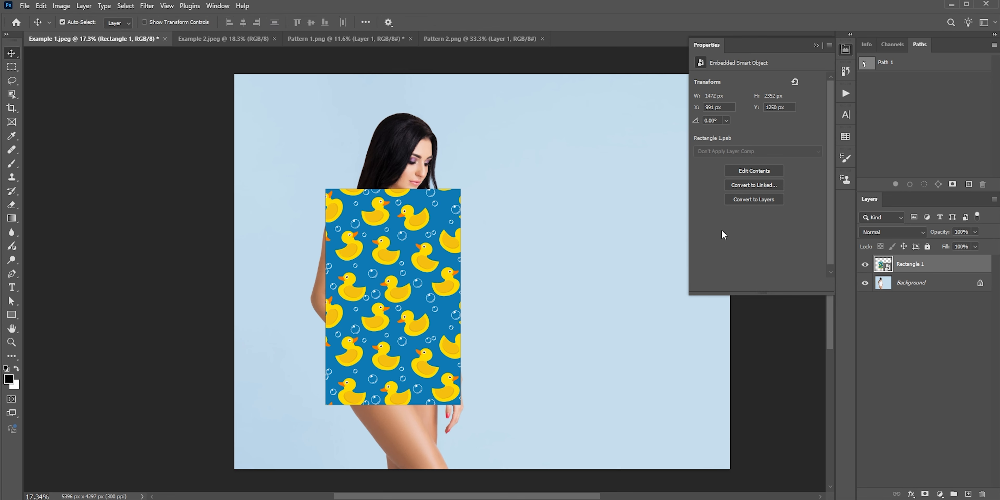
left_click_drag(940, 232, 911, 236)
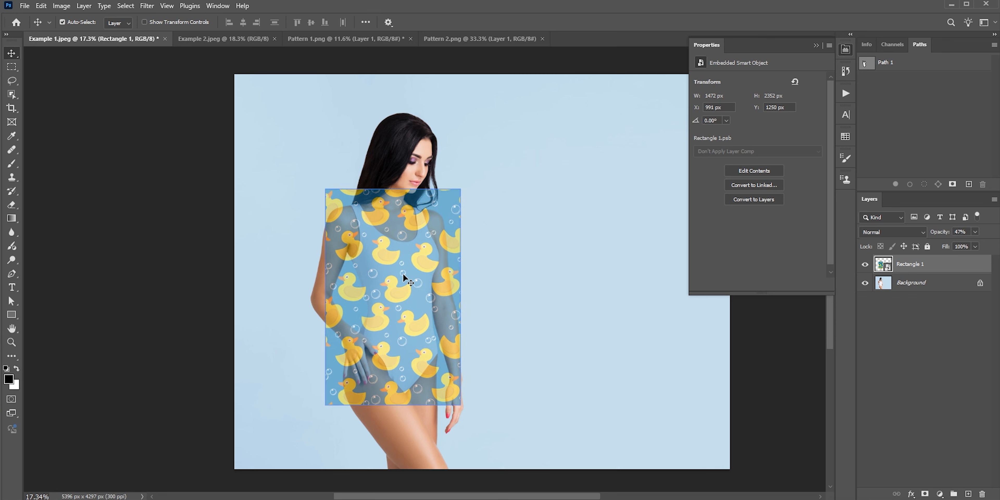
Step: Warp the duck pattern rectangle to follow the torso's contours and restore the layer's opacity to 100%
key("ctrl+t")
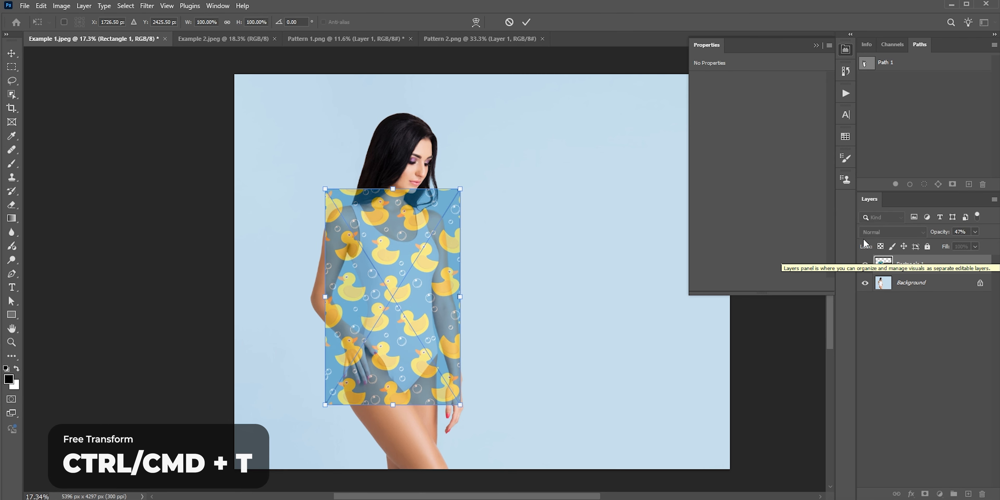
right_click(453, 254)
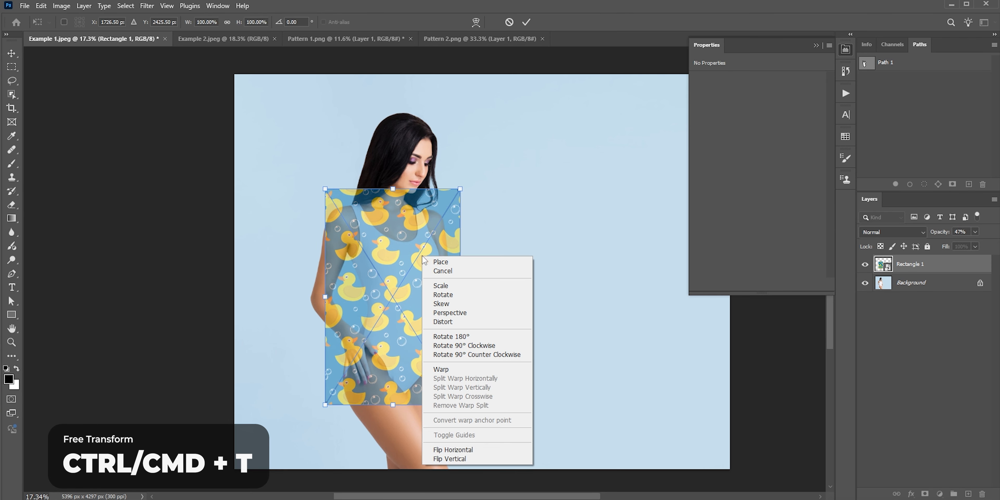
left_click(458, 370)
left_click_drag(325, 336, 349, 272)
left_click_drag(461, 333, 437, 327)
left_click_drag(461, 189, 428, 190)
left_click_drag(460, 405, 448, 384)
left_click_drag(325, 406, 334, 389)
left_click_drag(328, 189, 331, 197)
left_click(527, 23)
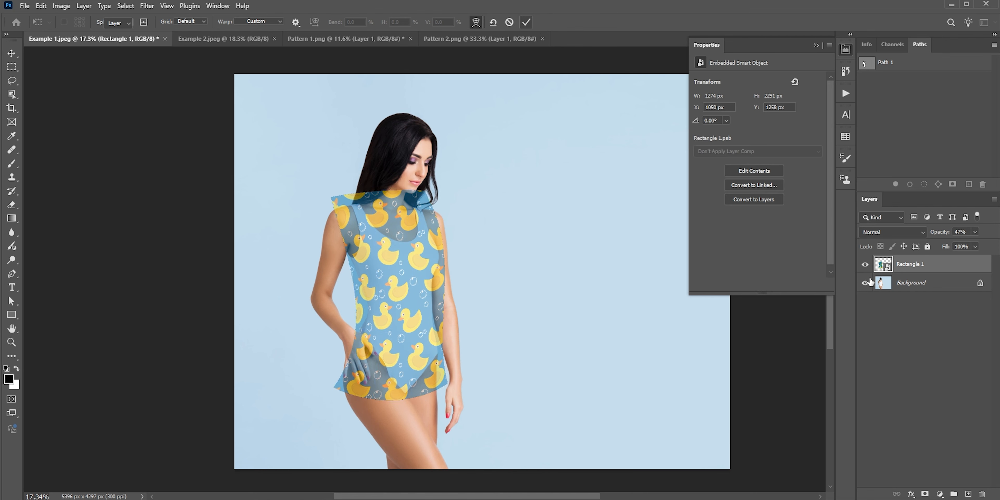
left_click_drag(939, 233, 997, 235)
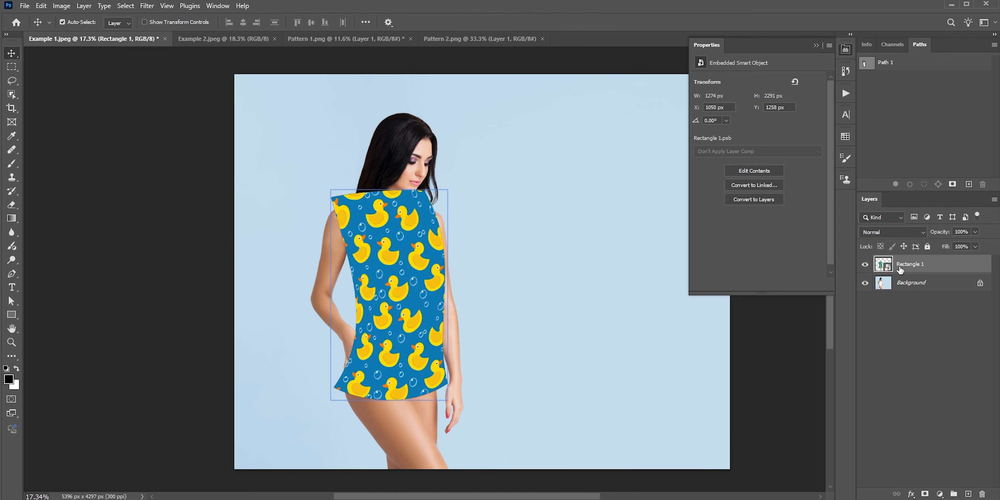
Step: Open the pattern layer in Liquify and show the Background layer as a backdrop in Behind mode at 62 opacity
left_click(147, 5)
left_click(157, 126)
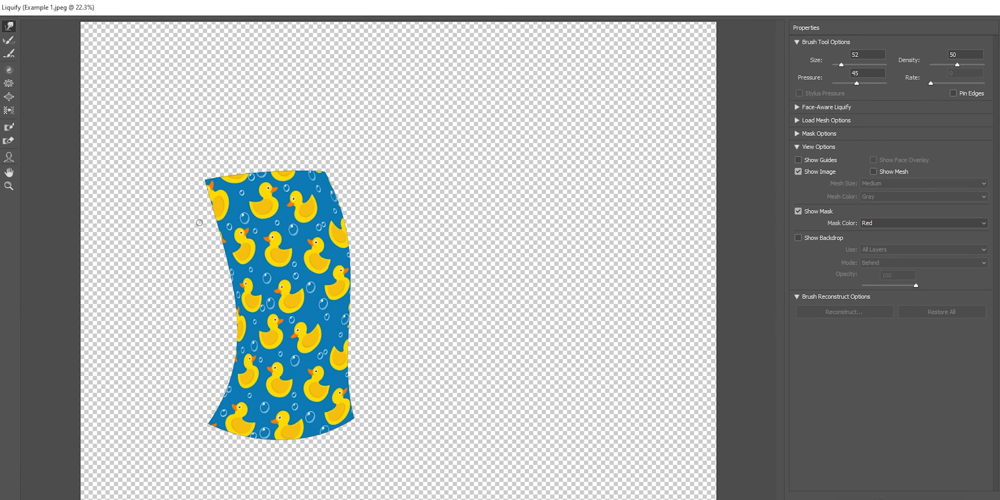
left_click(798, 238)
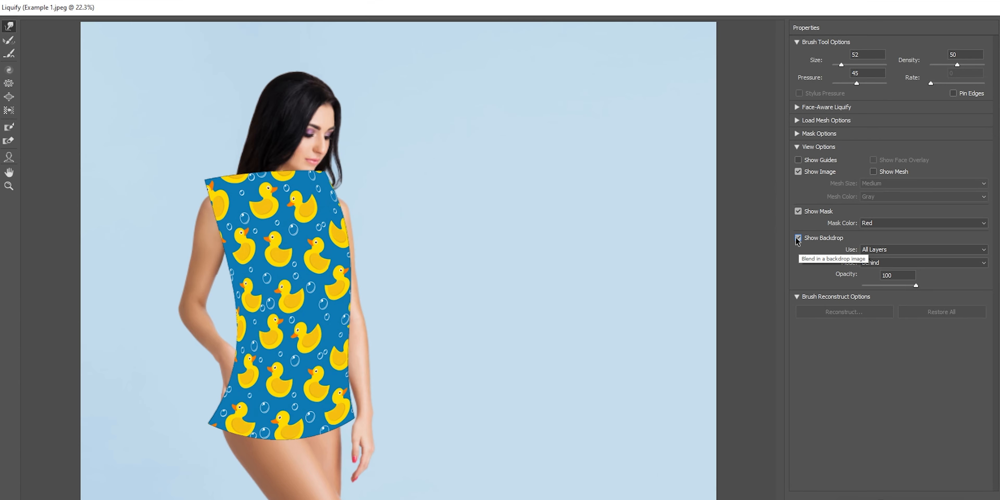
left_click(885, 251)
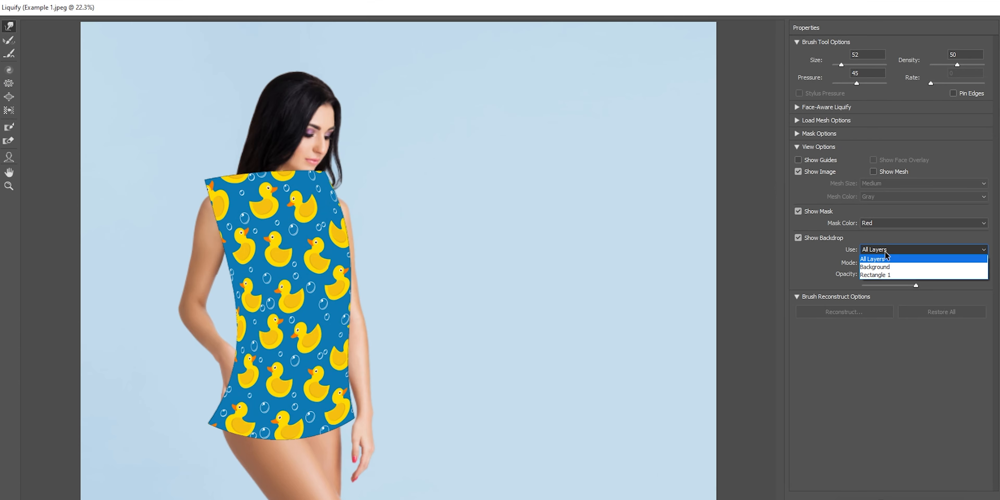
left_click(886, 268)
left_click(881, 264)
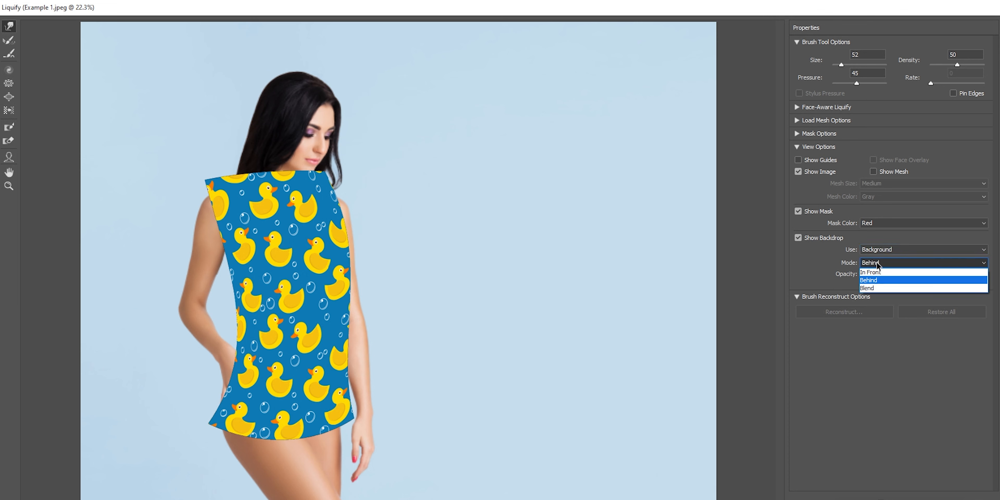
left_click(876, 281)
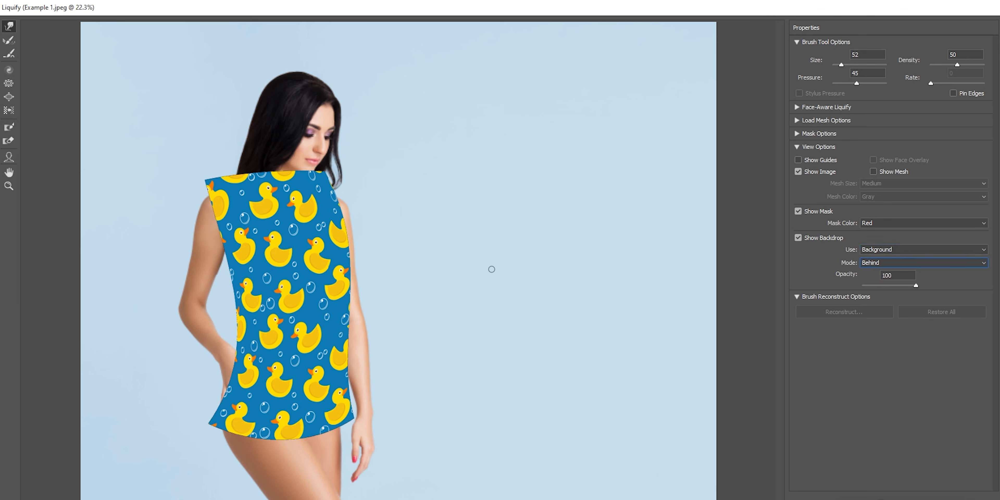
left_click_drag(911, 285, 895, 286)
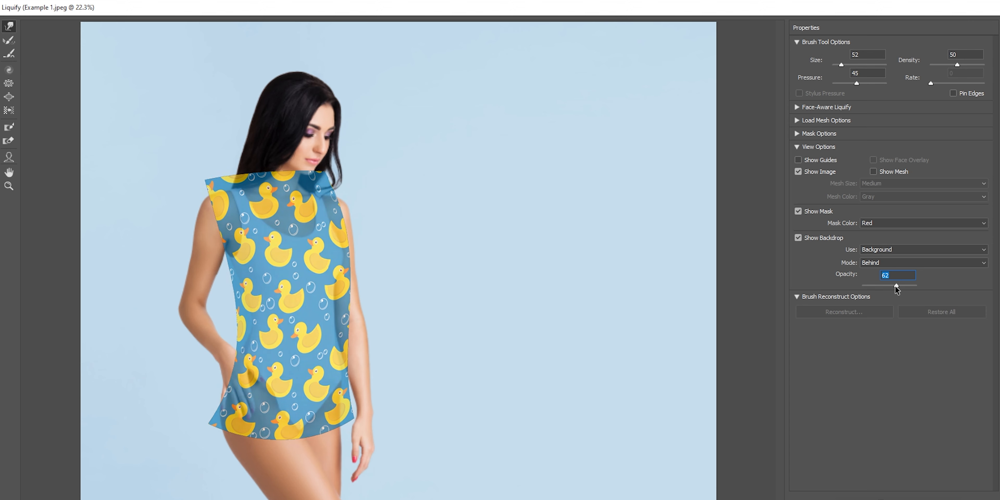
Step: Set the Liquify brush size to 1056, push the pattern around the shoulders, chest and hip to match the body, and commit the changes
left_click_drag(245, 301, 304, 305)
left_click_drag(236, 307, 240, 306)
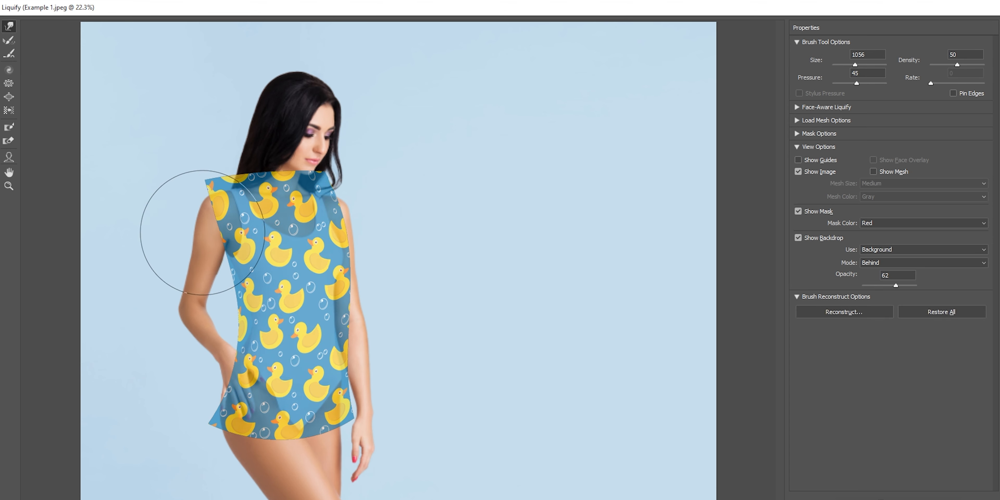
left_click_drag(201, 214, 209, 211)
mouse_move(283, 192)
left_mouse_down()
mouse_move(288, 214)
mouse_move(327, 198)
left_mouse_up()
left_click_drag(350, 329, 341, 327)
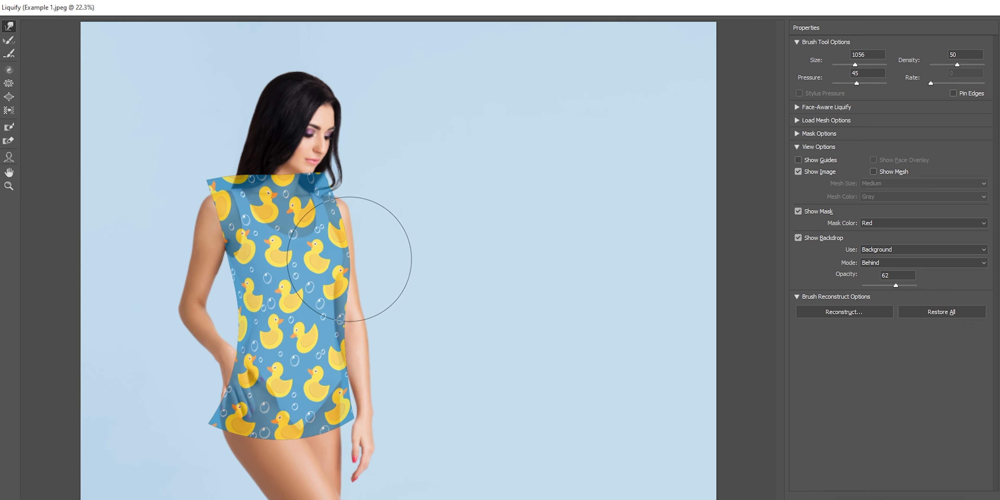
left_click_drag(341, 248, 350, 250)
left_click_drag(346, 405, 341, 407)
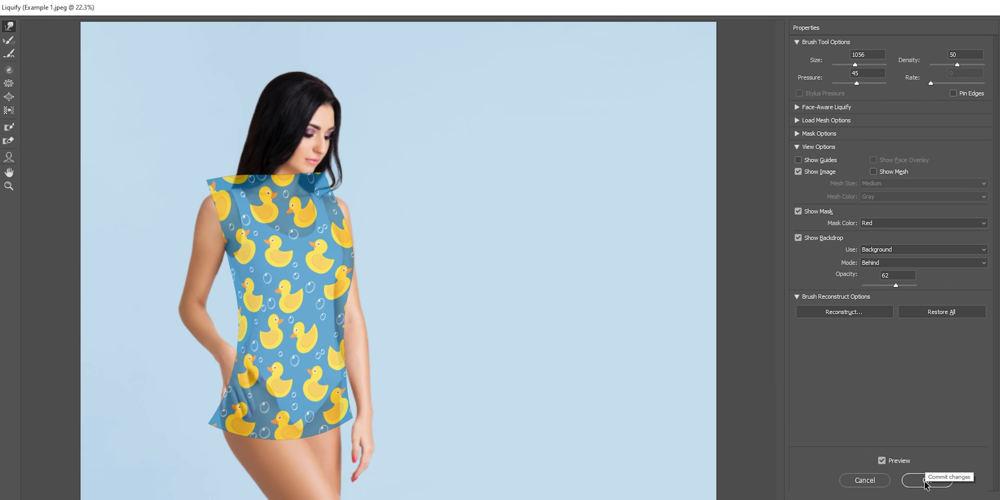
left_click(946, 479)
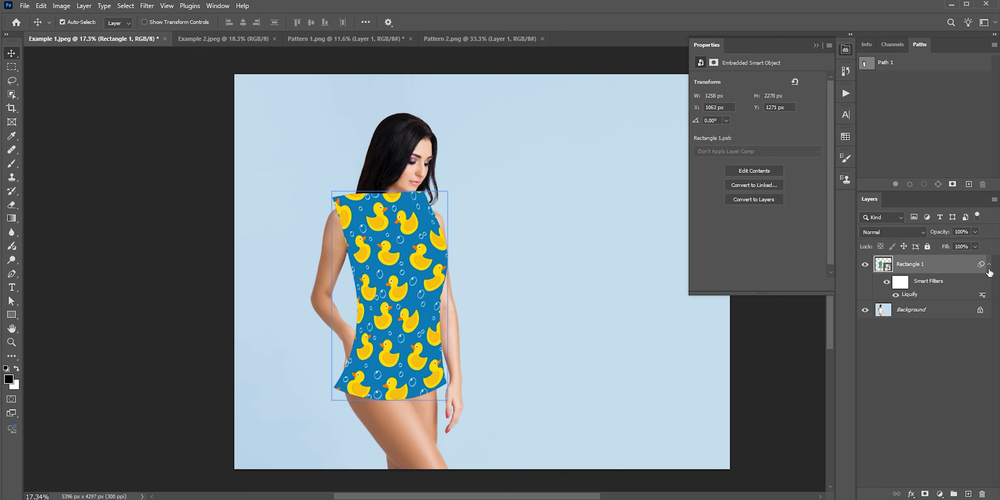
Step: Mask the pattern layer to the swimsuit outline using a selection made from Path 1, and set the layer's blend mode to Multiply
left_click(868, 64)
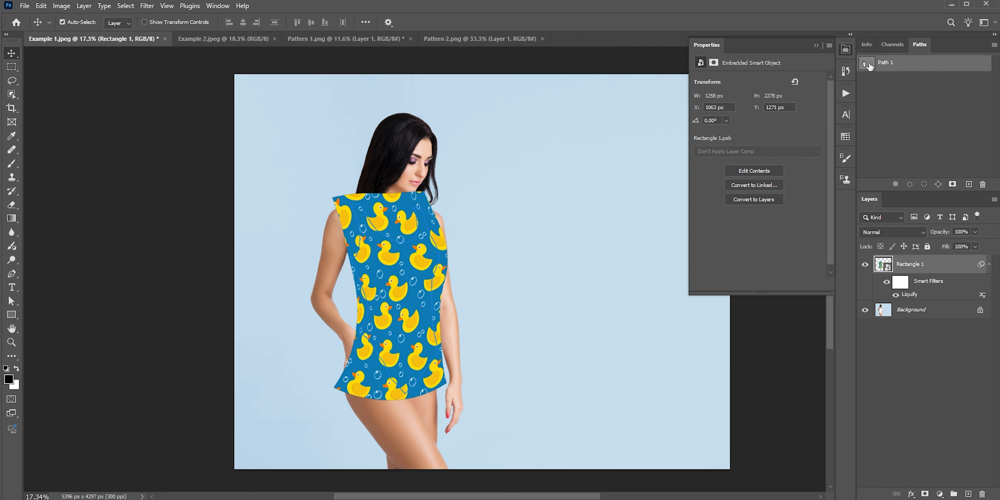
key("p")
key("ctrl+Return")
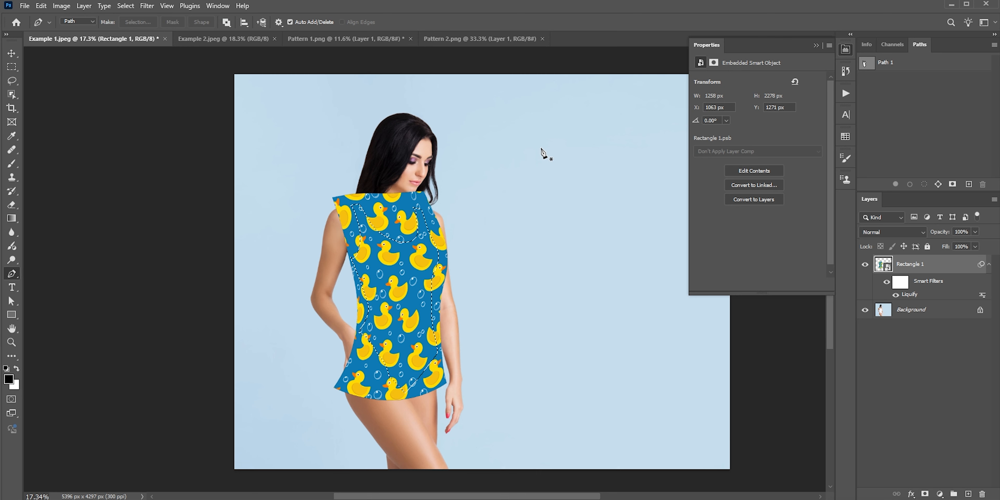
left_click(924, 494)
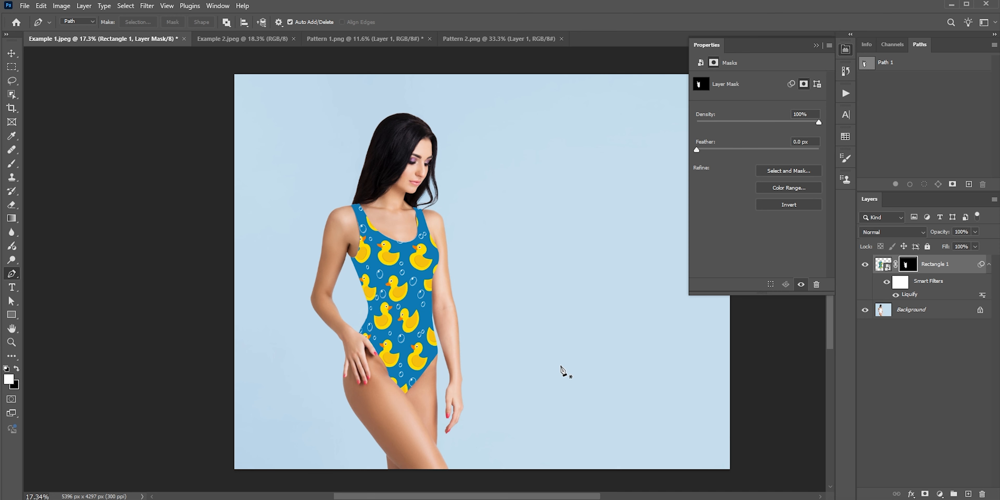
left_click(897, 233)
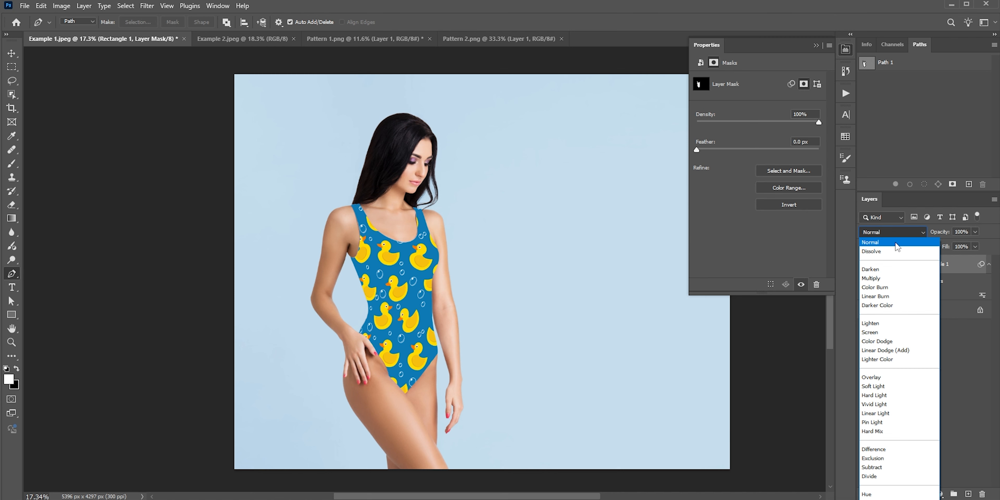
left_click(886, 279)
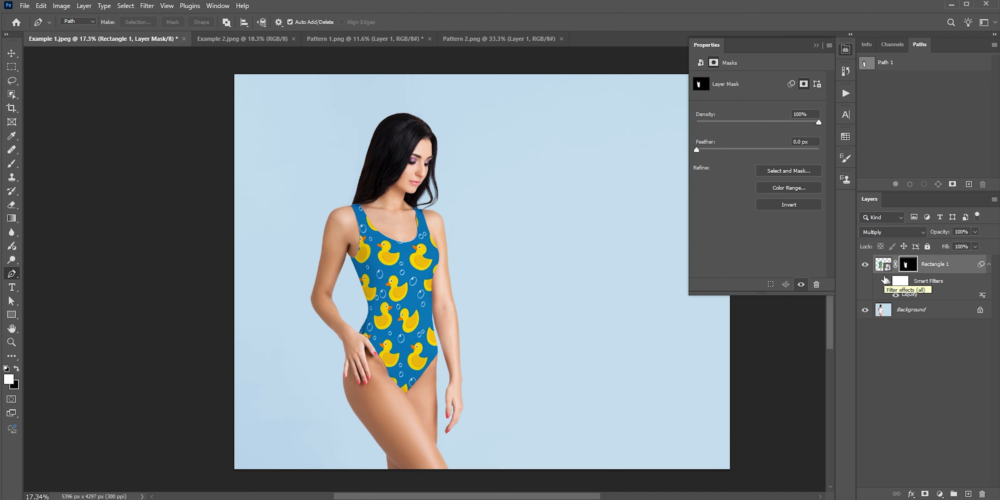
Step: Try bringing back highlights on the pattern layer by splitting the underlying layer's white Blend If slider at about 218 / 255
double_click(959, 264)
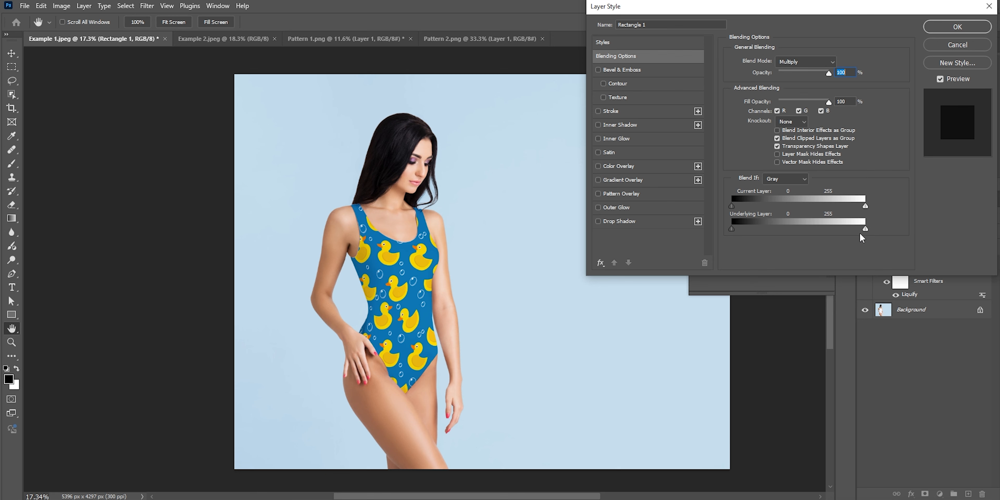
left_click_drag(864, 229, 845, 229)
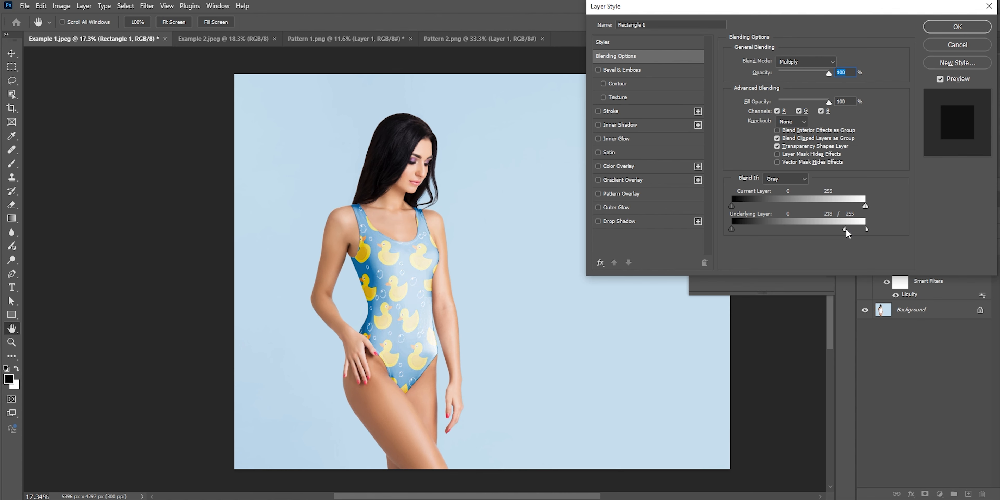
key("alt")
key("ctrl+plus")
key("ctrl+plus")
key("ctrl+plus")
key("ctrl+plus")
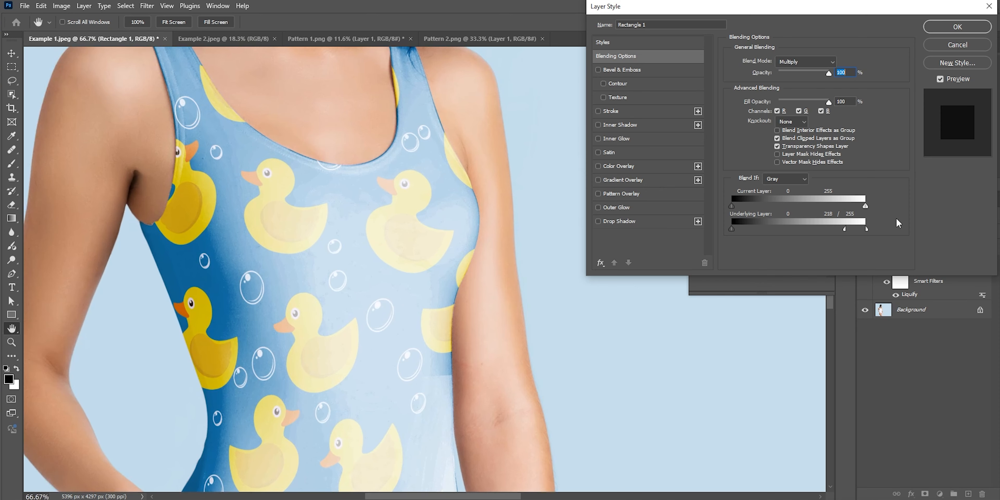
mouse_move(845, 229)
left_mouse_down()
mouse_move(831, 229)
mouse_move(847, 229)
left_mouse_up()
left_click(949, 47)
scroll(490, 253, "down", 5)
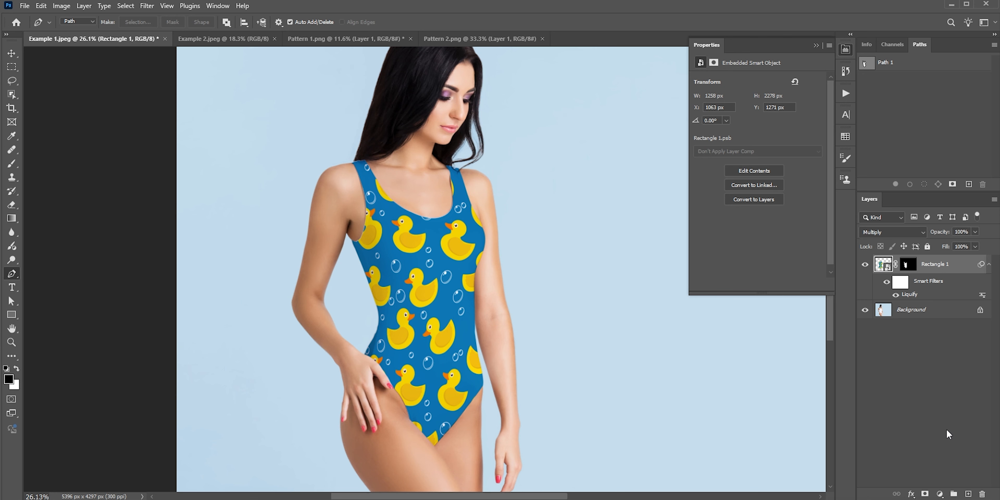
Step: Add a Levels adjustment layer above the pattern with a black input level of 14, and briefly test clipping it to the pattern layer
left_click(939, 493)
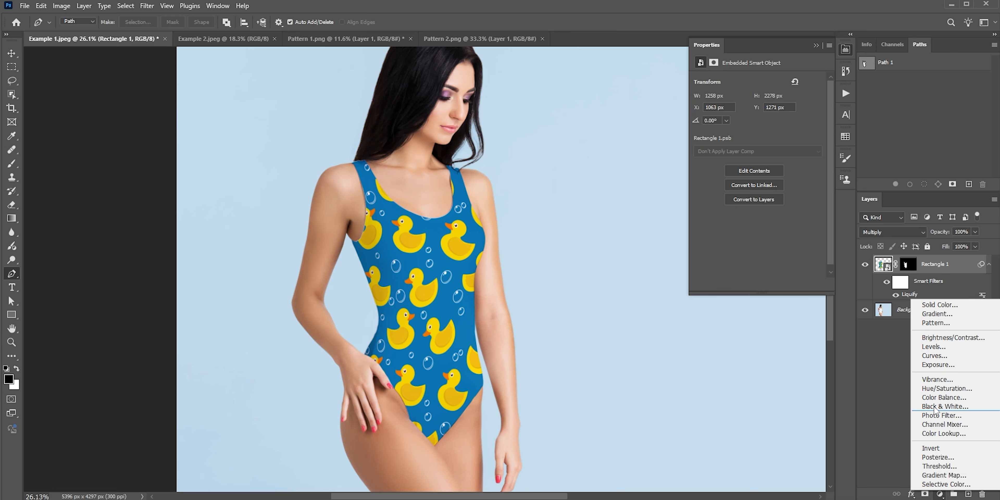
left_click(932, 346)
left_click_drag(711, 157, 717, 156)
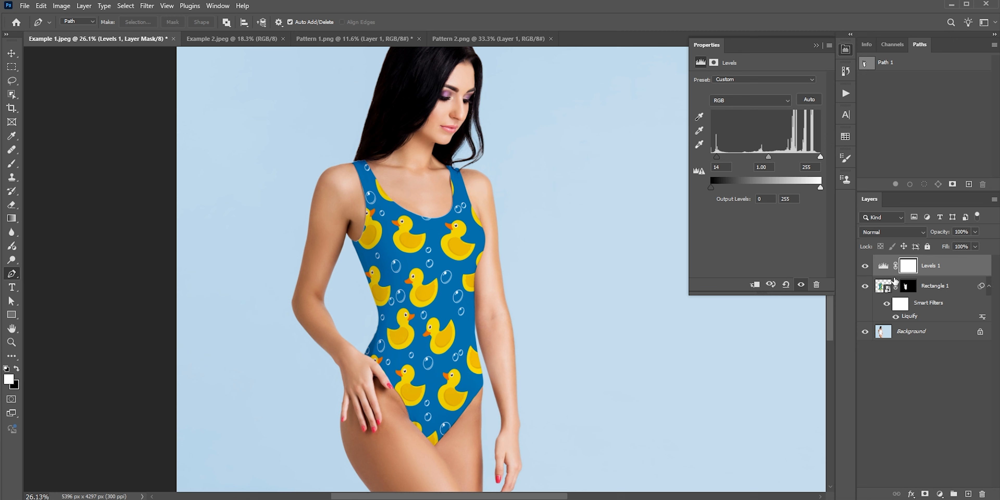
left_click(753, 285)
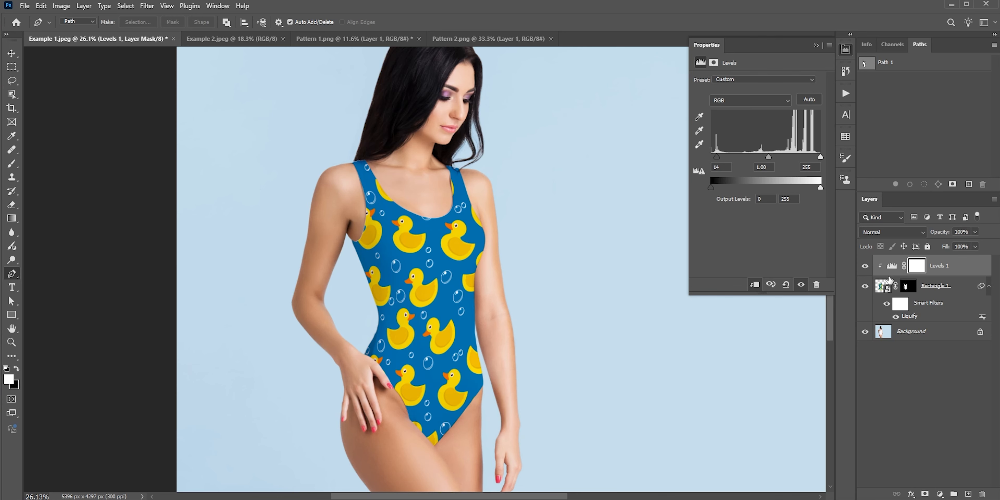
left_click(891, 282, "alt")
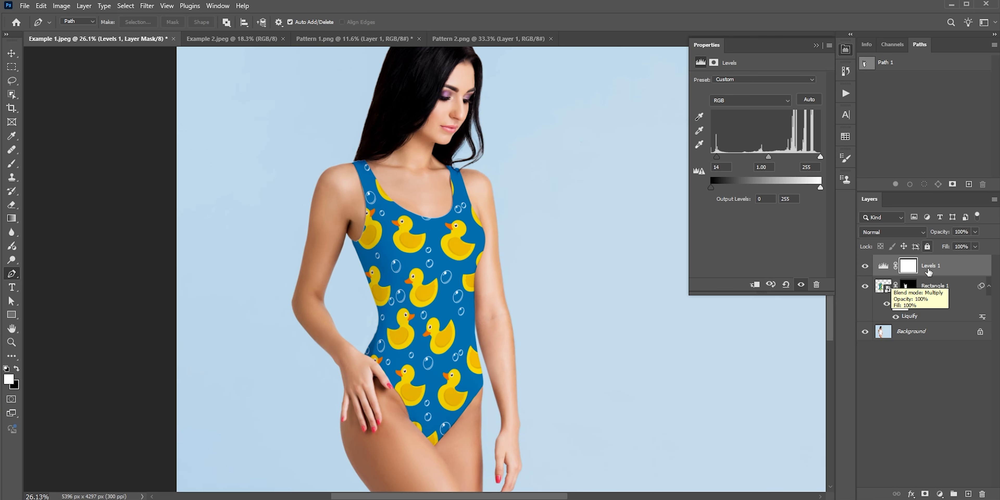
Step: Group the Levels and pattern layers and move the swimsuit mask from the pattern layer onto the group
left_click(938, 287, "shift")
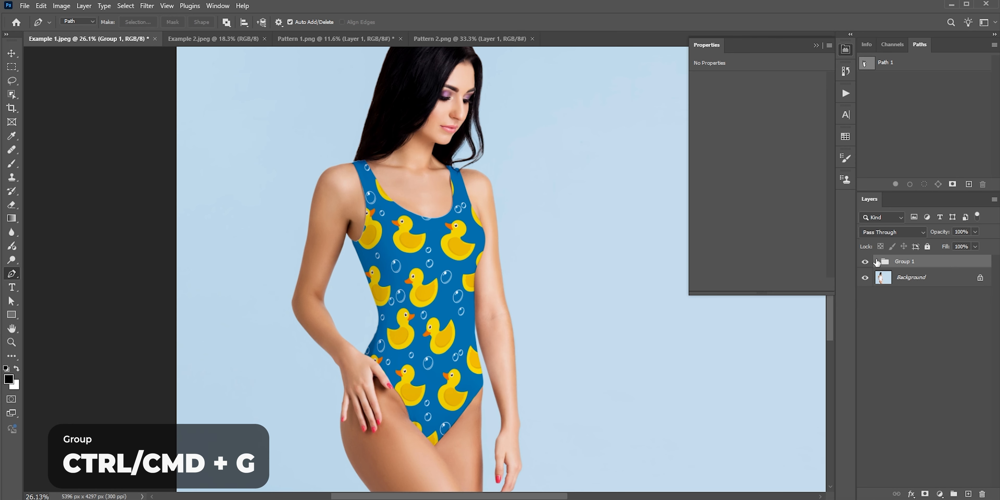
key("ctrl+g")
left_click_drag(917, 278, 907, 264)
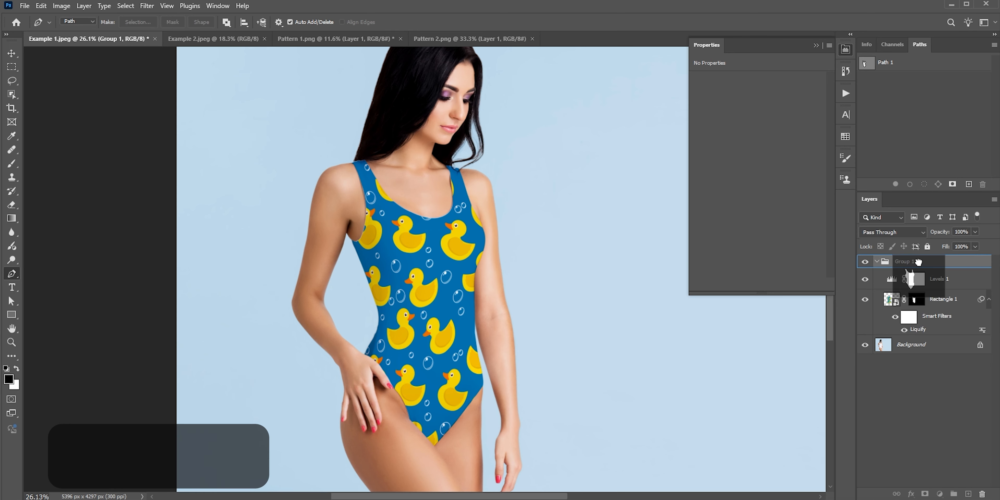
Step: Raise the Levels layer's black input to 42, set its blend mode to Luminosity, and push the black input slightly higher
left_click(891, 284)
left_click_drag(711, 154, 728, 159)
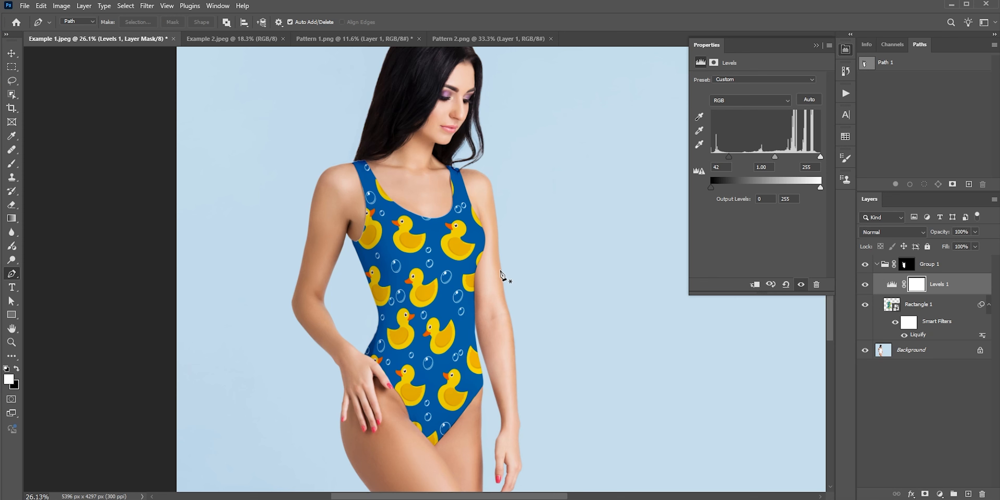
left_click(876, 232)
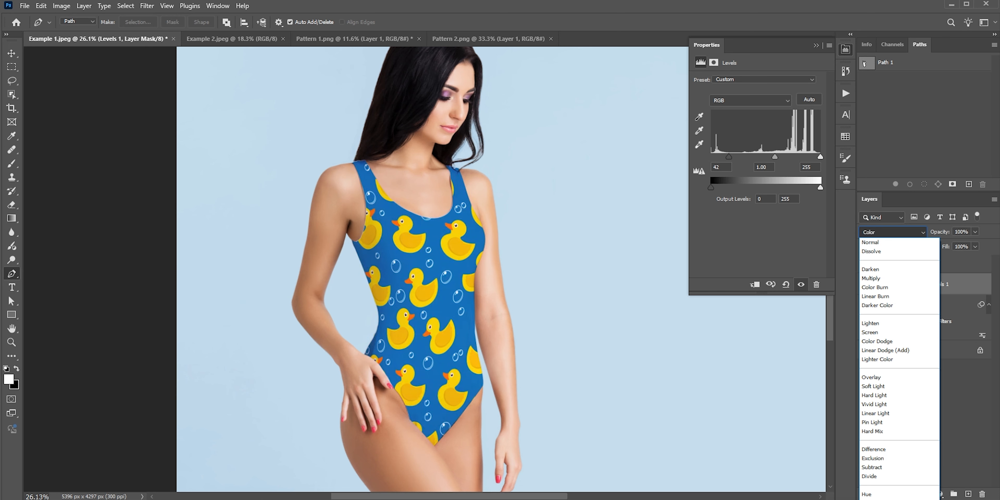
left_click(904, 494)
left_click(891, 284)
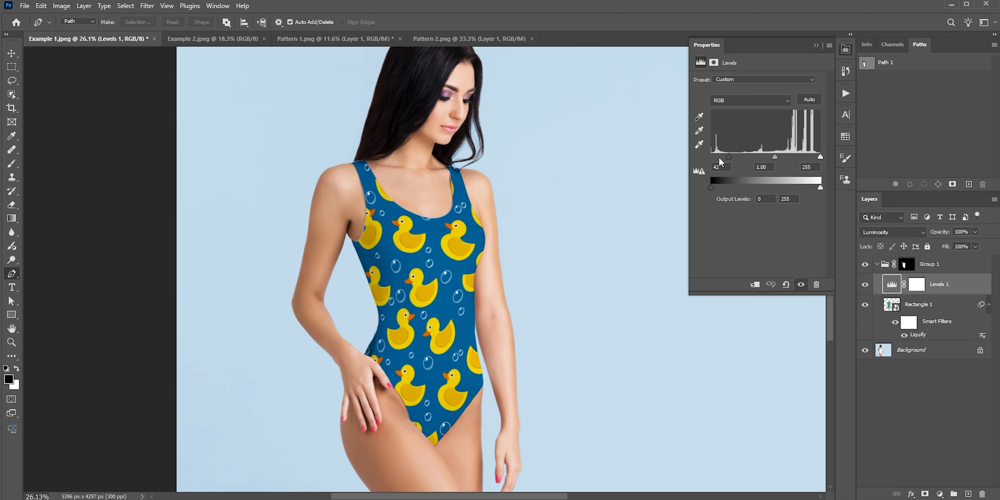
left_click_drag(729, 156, 732, 155)
Step: Invert the Levels mask to black and paint shading in white along the swimsuit's left waist edge at 10% flow
left_click(915, 287)
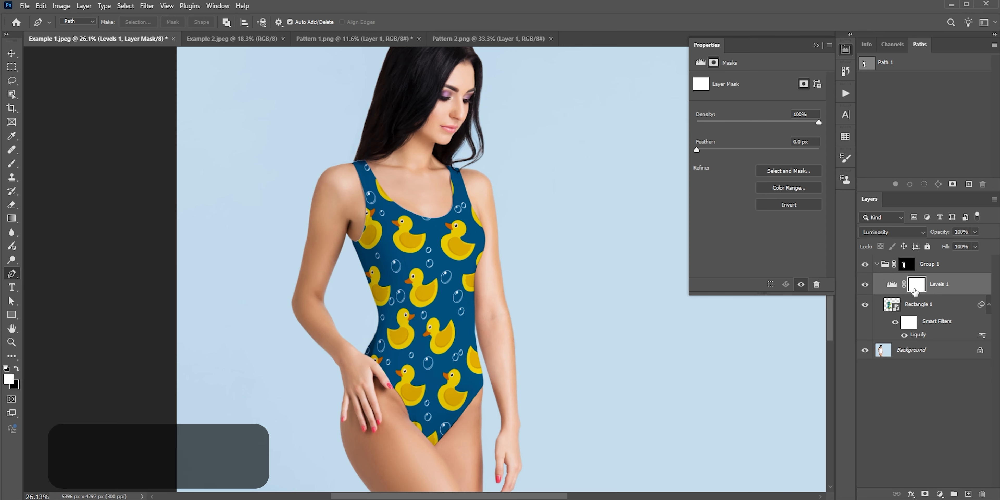
key("ctrl+i")
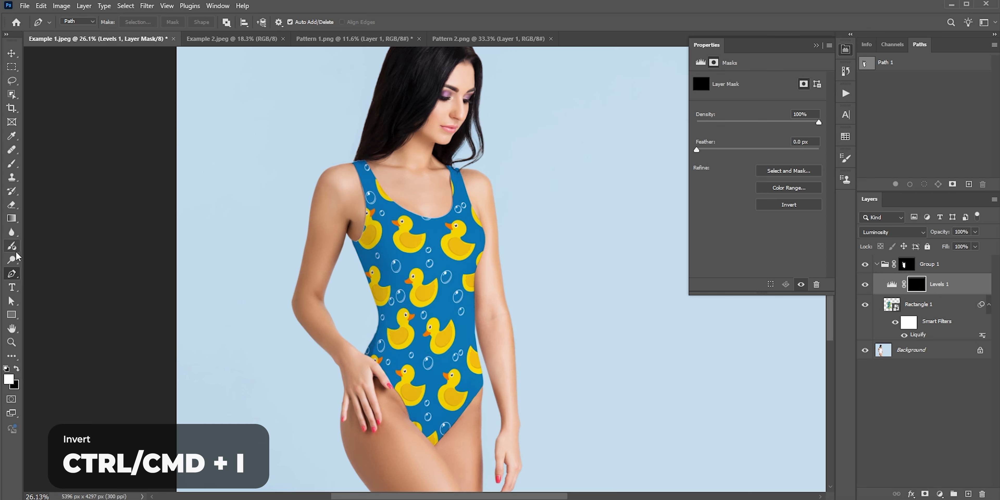
left_click(12, 164)
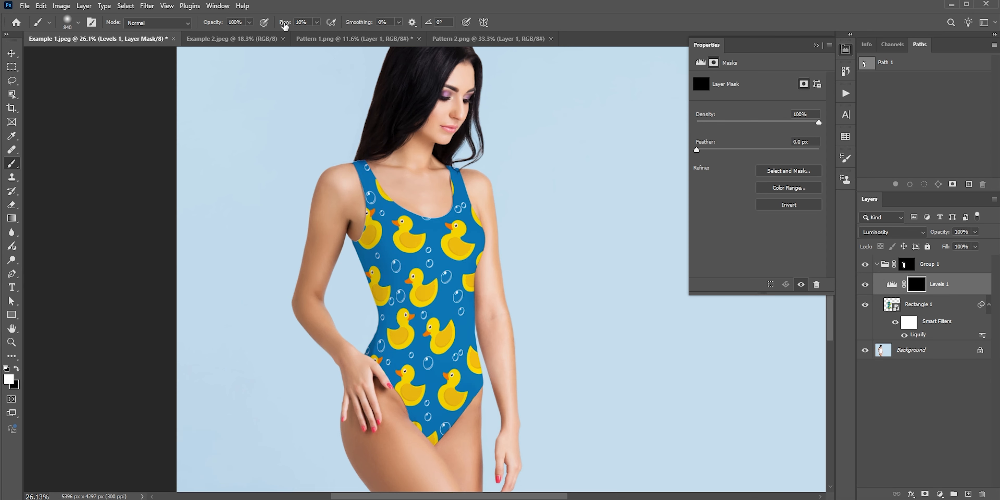
key("bracketleft")
key("bracketleft")
key("bracketleft")
mouse_move(358, 270)
left_mouse_down()
mouse_move(372, 315)
mouse_move(367, 342)
mouse_move(358, 260)
mouse_move(384, 341)
left_mouse_up()
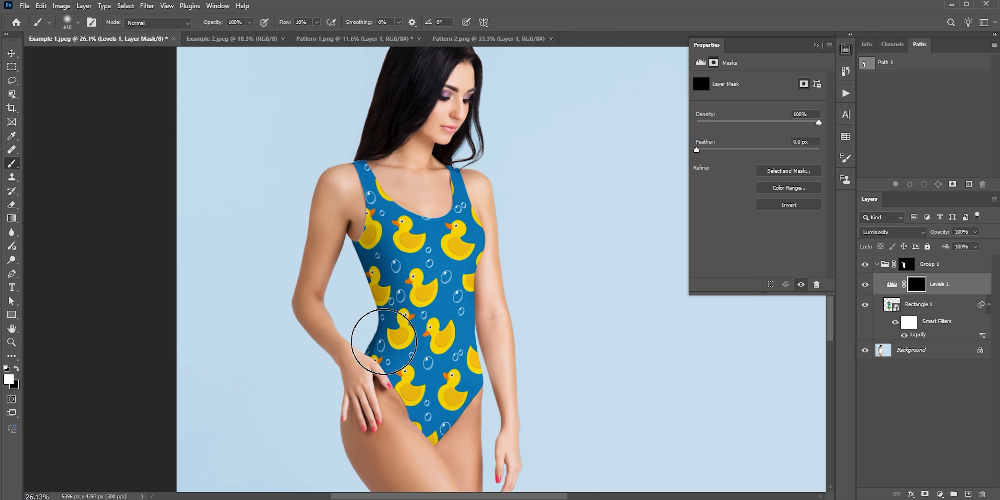
Step: Paint more shading on the Levels mask along the swimsuit's right side, chest and straps with smaller brushes, and compare with the layer hidden
key("bracketleft")
left_click_drag(475, 320, 482, 305)
key("bracketleft")
key("bracketleft")
left_click_drag(439, 242, 432, 222)
left_click_drag(348, 169, 355, 227)
key("bracketleft")
key("bracketleft")
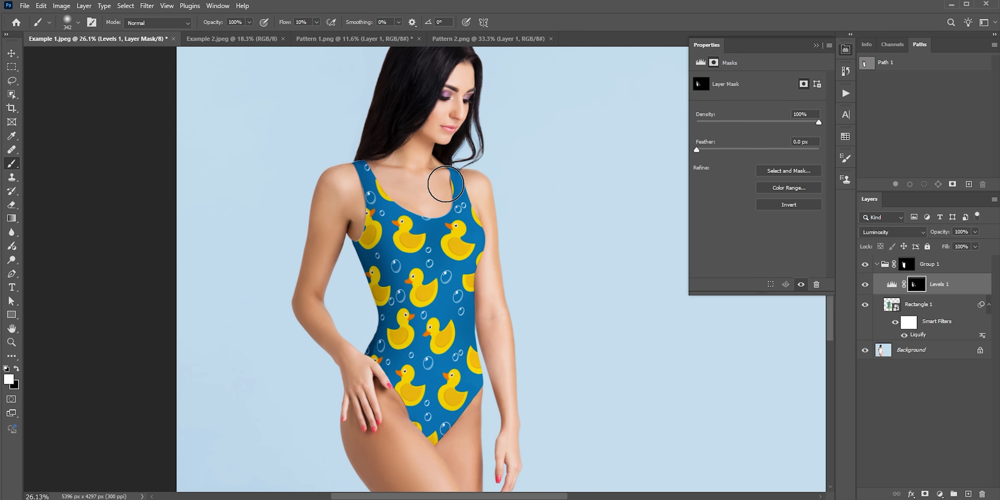
mouse_move(460, 184)
left_mouse_down()
mouse_move(470, 348)
mouse_move(378, 385)
mouse_move(472, 401)
left_mouse_up()
key("bracketright")
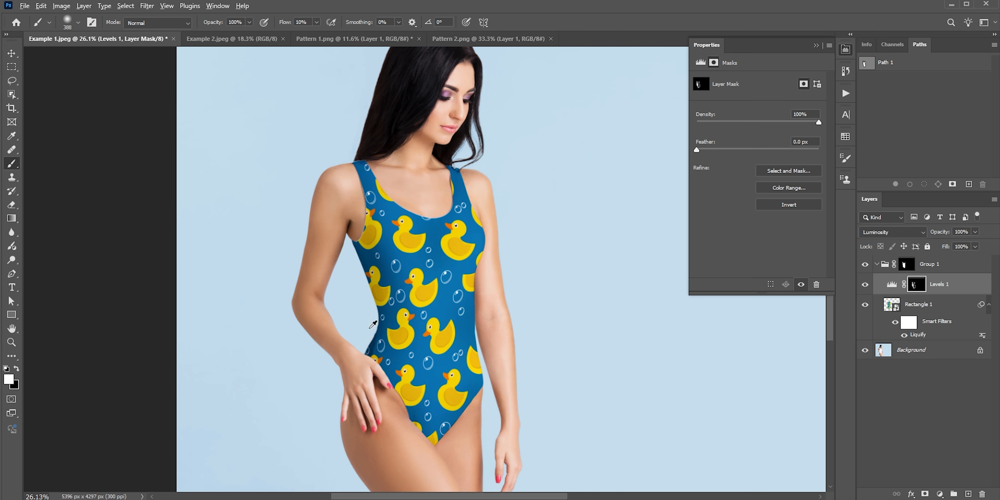
key("bracketright")
key("bracketright")
left_click(863, 285)
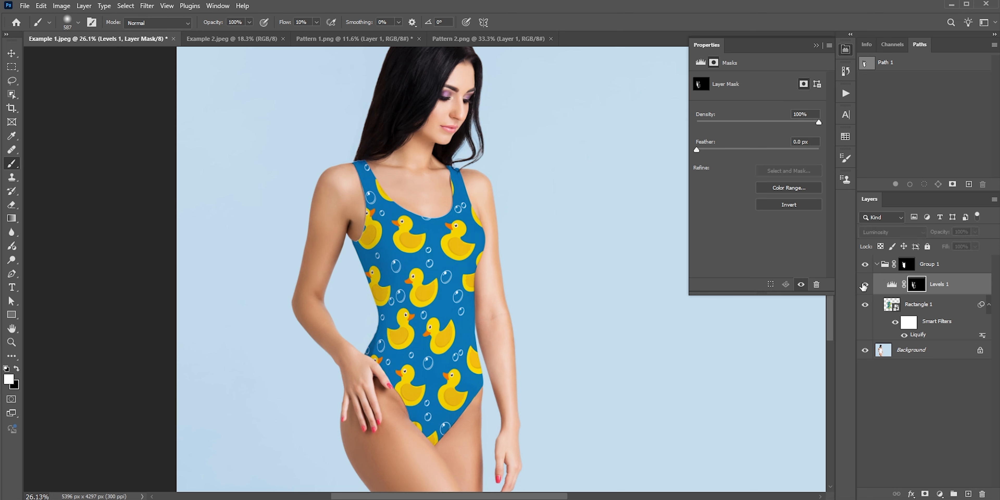
left_click(864, 285)
left_click(864, 286)
left_click(864, 285)
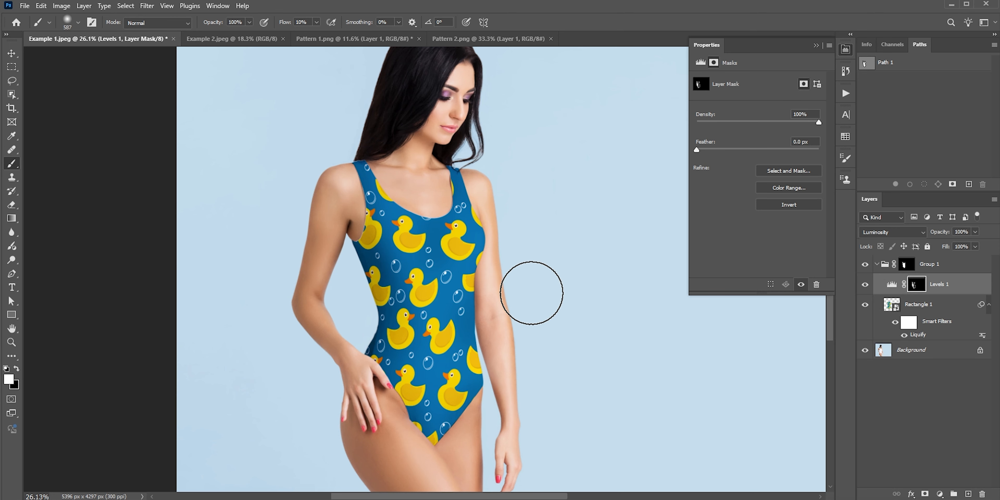
Step: Add a Curves adjustment layer brightening input 74 to output 95 and set its blend mode to Luminosity
left_click(939, 494)
left_click(950, 328)
left_click_drag(746, 175, 742, 170)
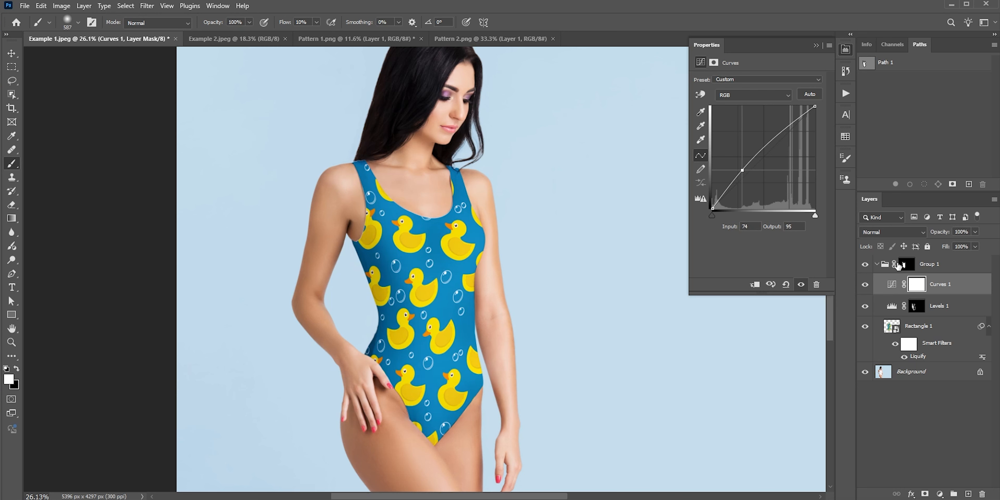
left_click(885, 232)
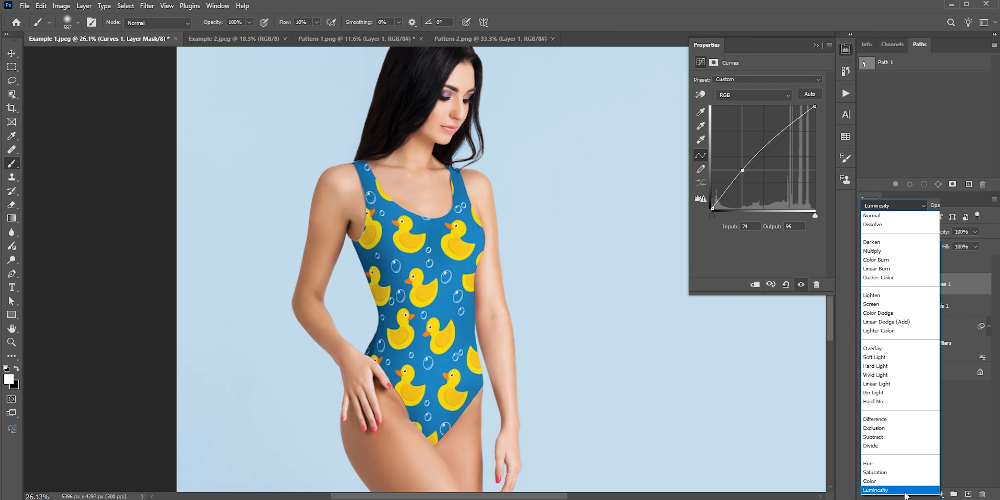
left_click(905, 492)
Step: Paint white highlights over the chest and belly on the inverted Curves mask, and set the curve point to input 66, output 98
left_click(916, 289)
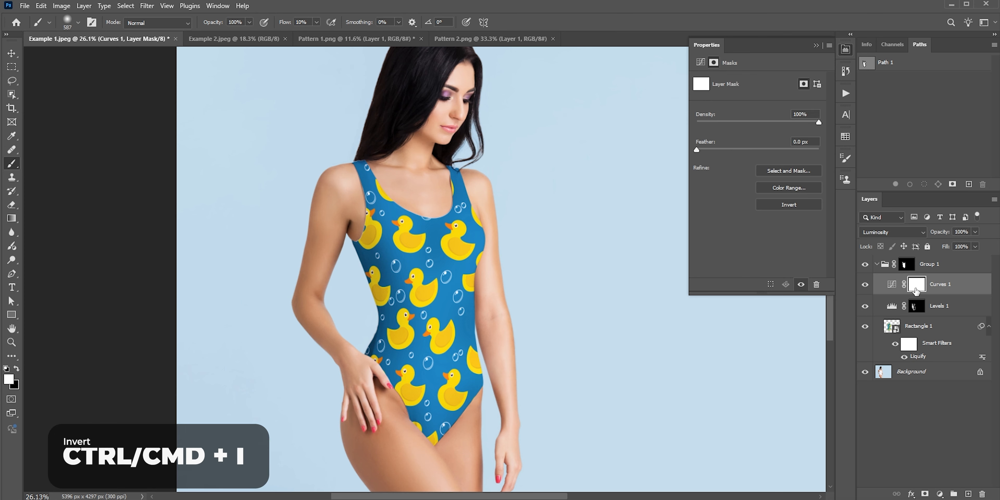
key("ctrl+i")
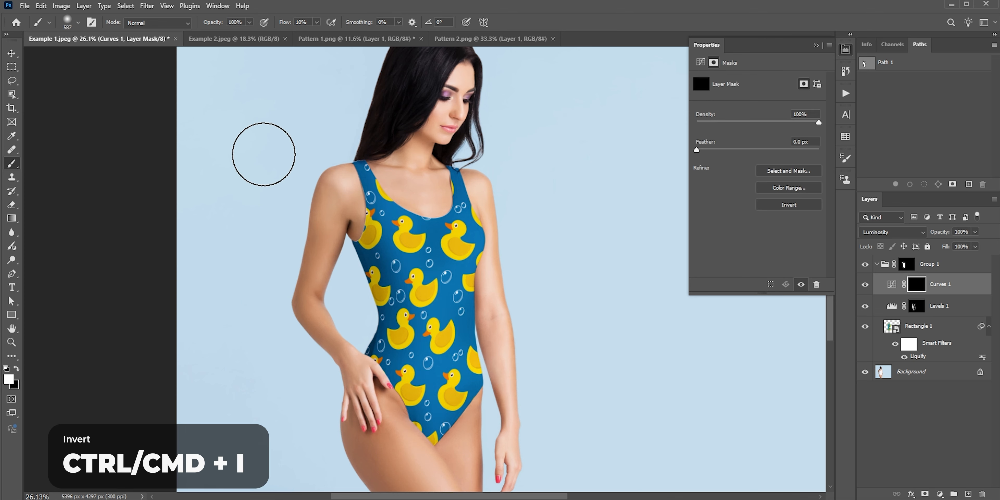
left_click(468, 241)
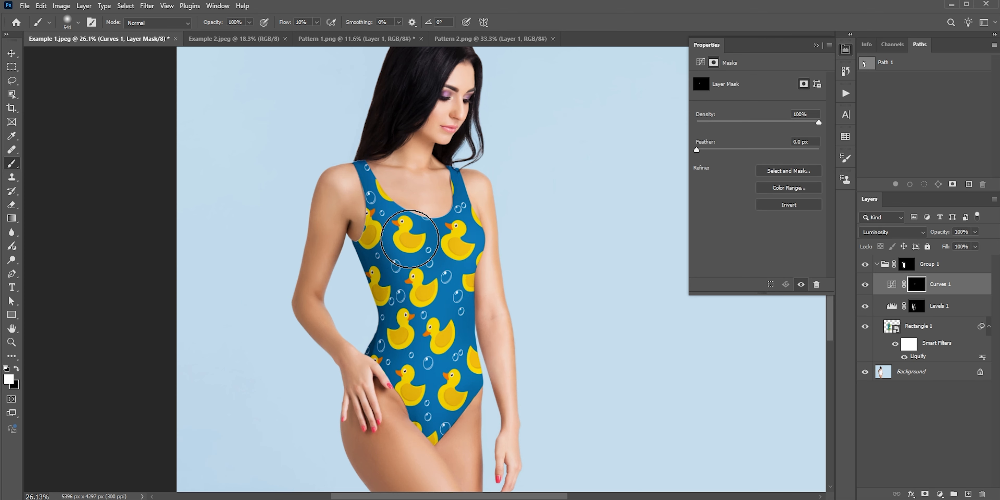
left_click_drag(409, 243, 441, 283)
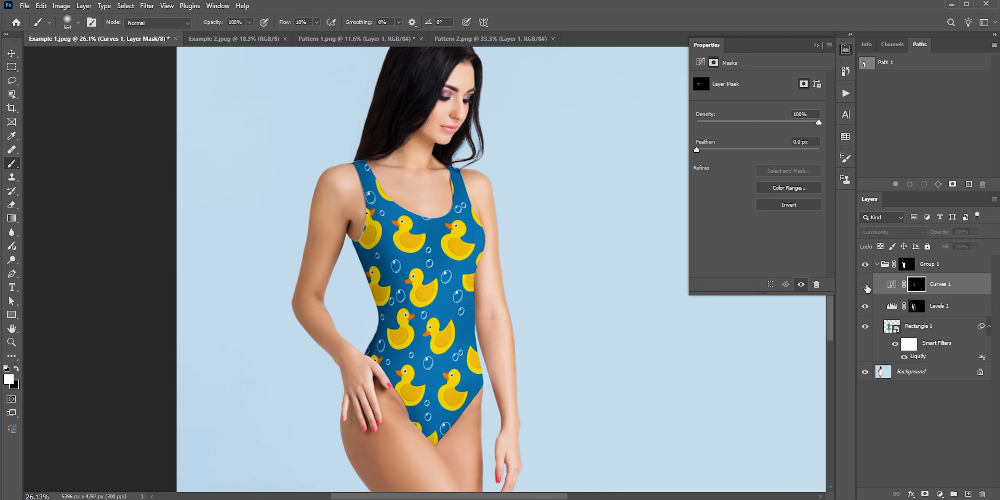
left_click(892, 284)
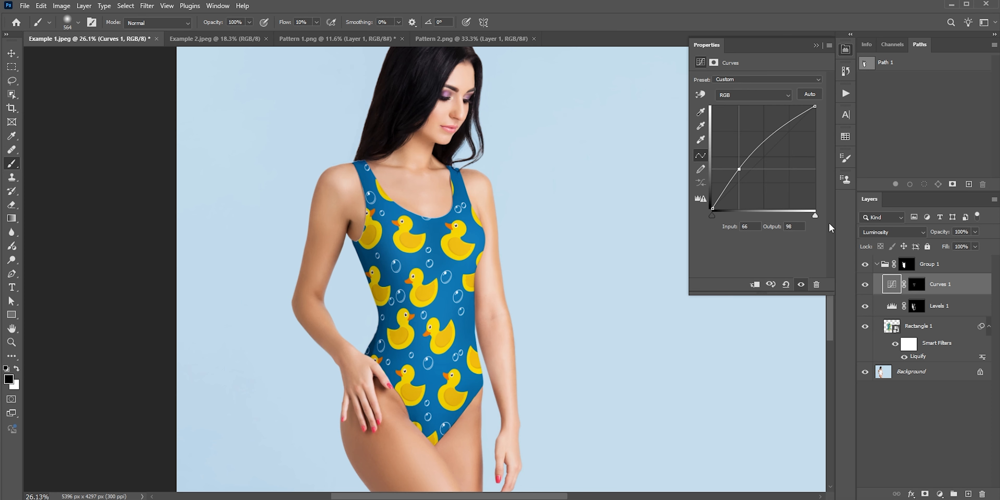
Step: Place the Texture image from the Tutorial folder in File Explorer into Example 1.jpeg and move its layer above Group 1
key("v")
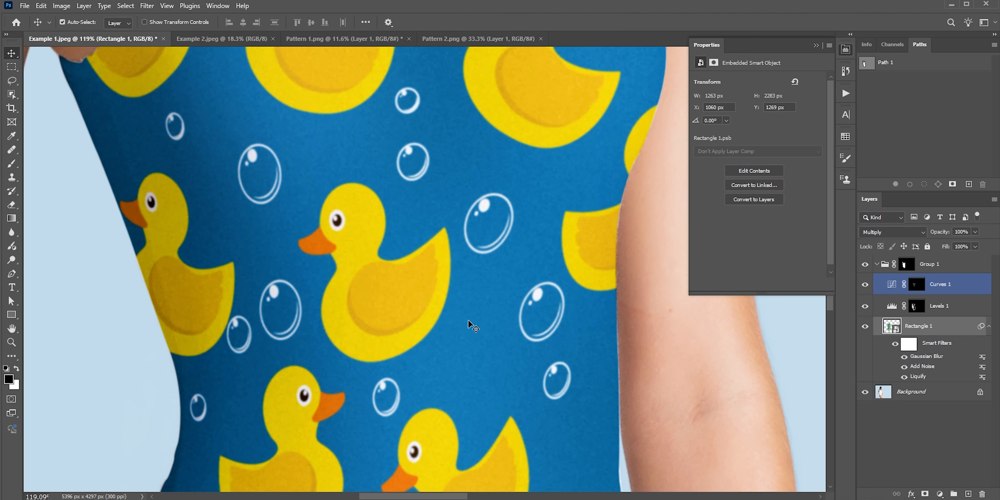
key("ctrl+0")
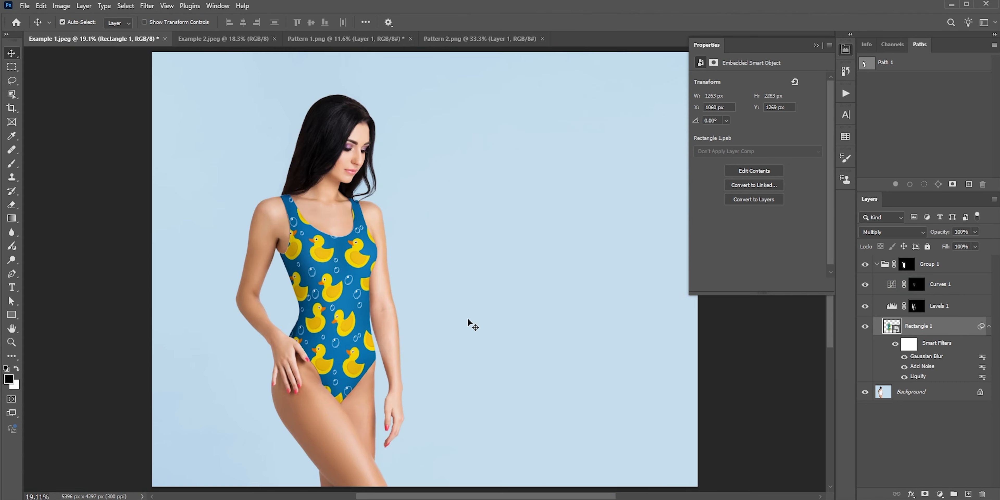
left_click(944, 288)
key("alt+Tab")
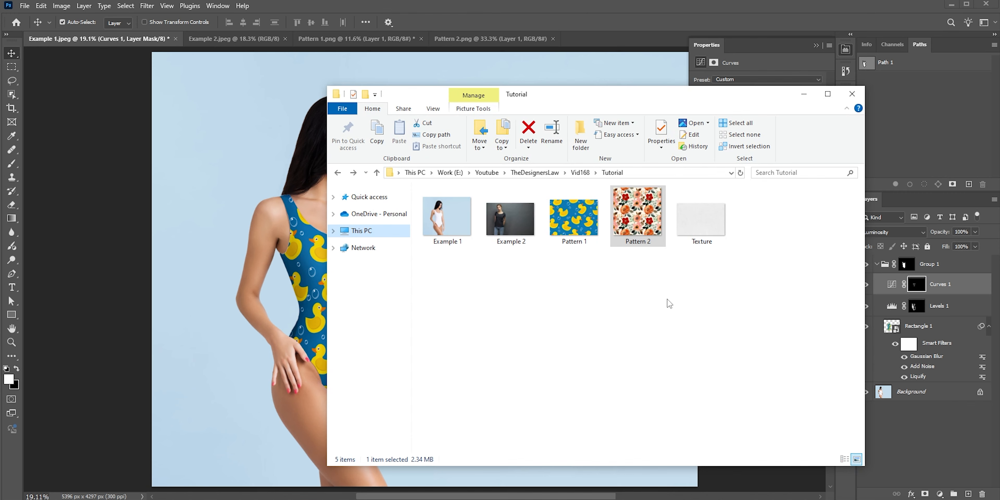
left_click(703, 233)
left_click_drag(703, 233, 297, 277)
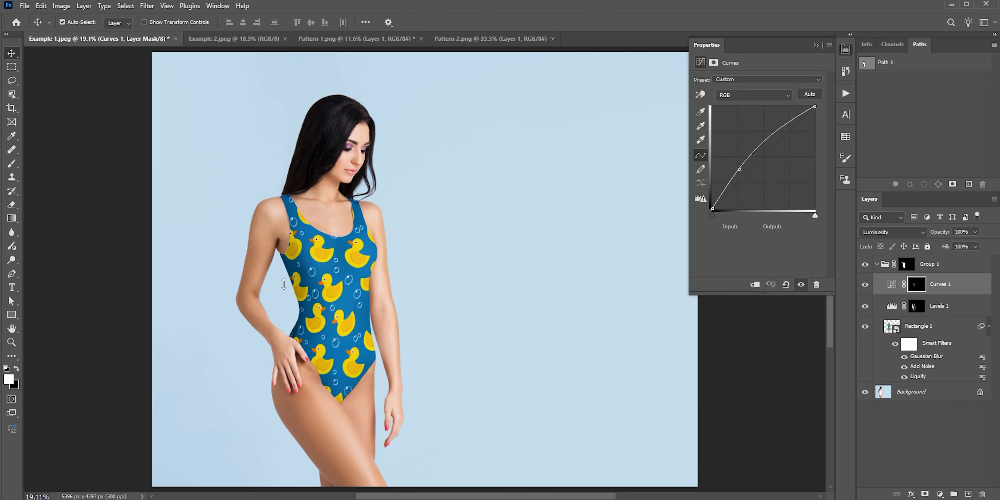
key("Return")
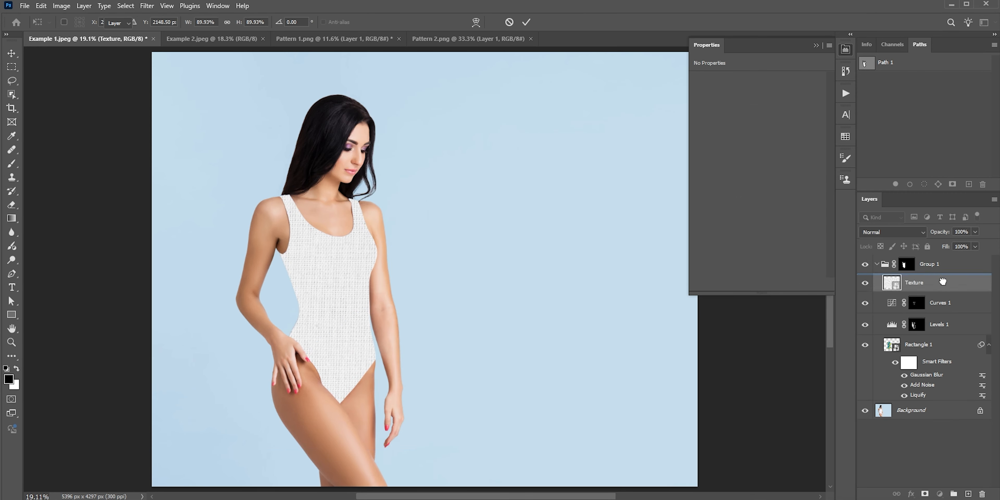
left_click_drag(904, 282, 871, 247)
Step: Rotate the Texture layer 90°, scale it to 42.85% and position it over the swimsuit
key("ctrl+t")
scroll(472, 257, "down", 3)
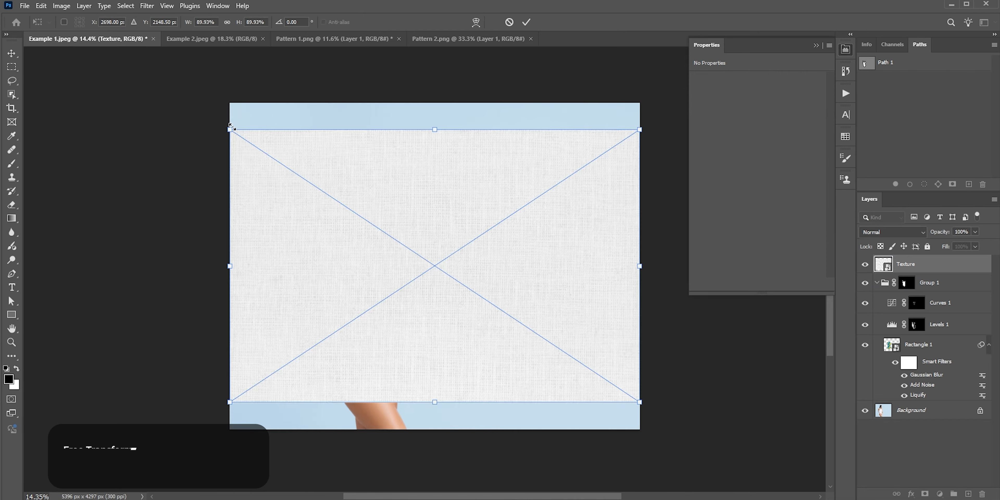
left_click_drag(230, 129, 489, 191)
left_click_drag(466, 273, 403, 283)
left_click(526, 23)
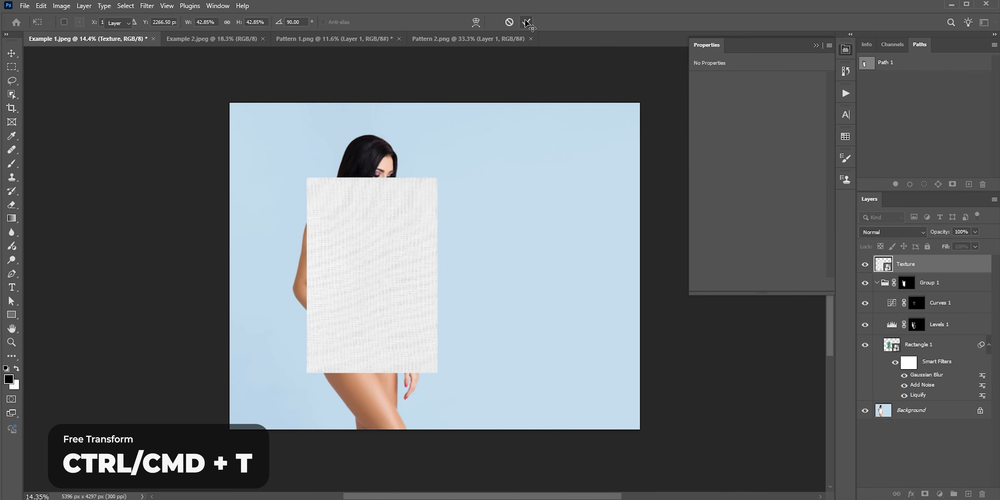
Step: Lower the Texture layer's opacity to 68% and warp its left and bottom edges inward along the model's waist and hips
scroll(353, 293, "up", 6)
scroll(353, 294, "up", 4)
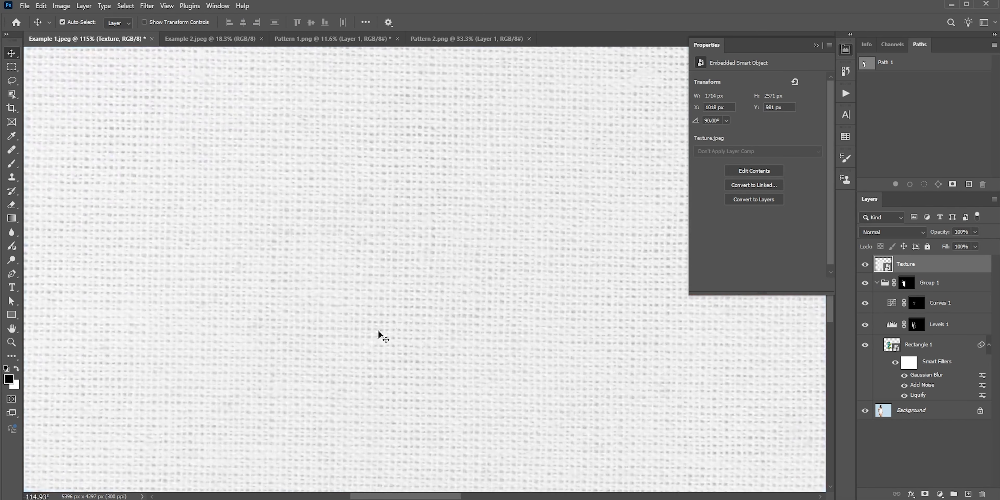
scroll(319, 288, "down", 3)
scroll(326, 291, "down", 2)
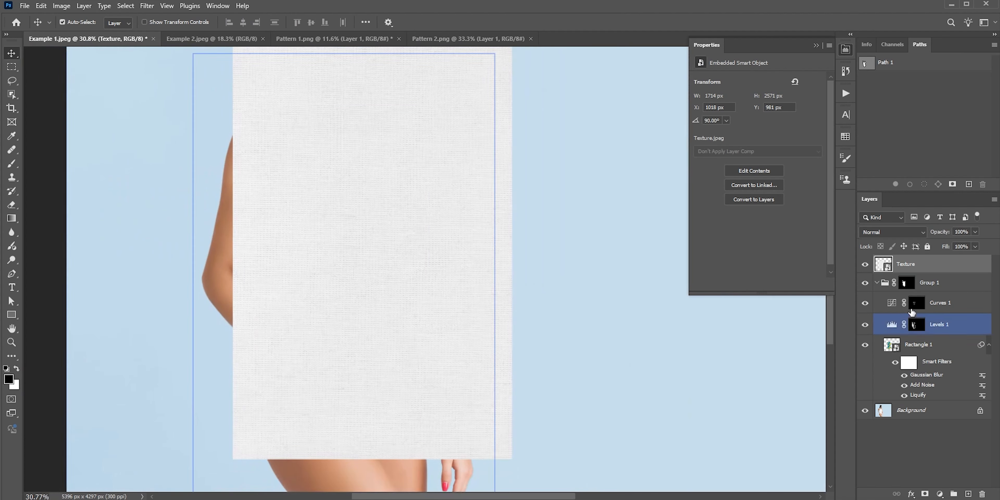
key("ctrl+t")
right_click(374, 238)
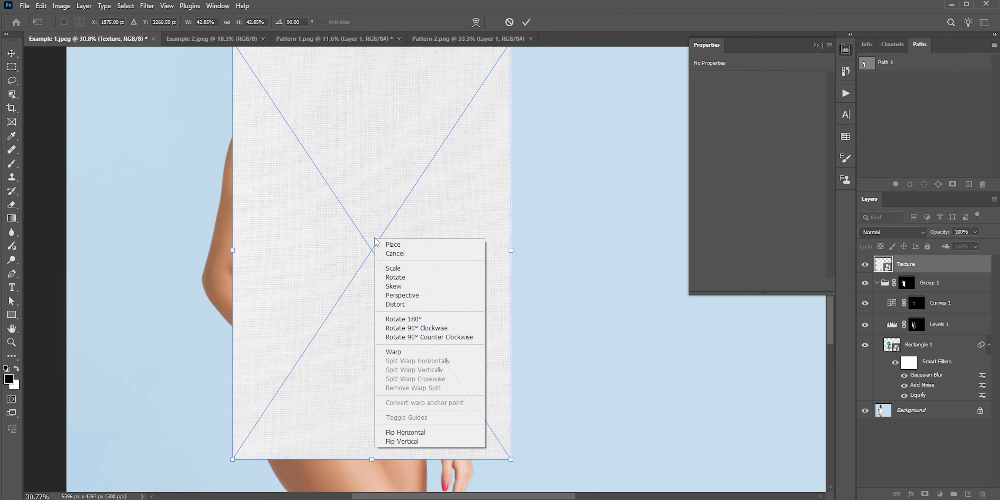
left_click(412, 351)
left_click_drag(944, 232, 926, 235)
left_click_drag(232, 320, 330, 325)
left_click_drag(233, 180, 248, 183)
left_click_drag(447, 436, 445, 458)
left_click_drag(511, 483, 429, 455)
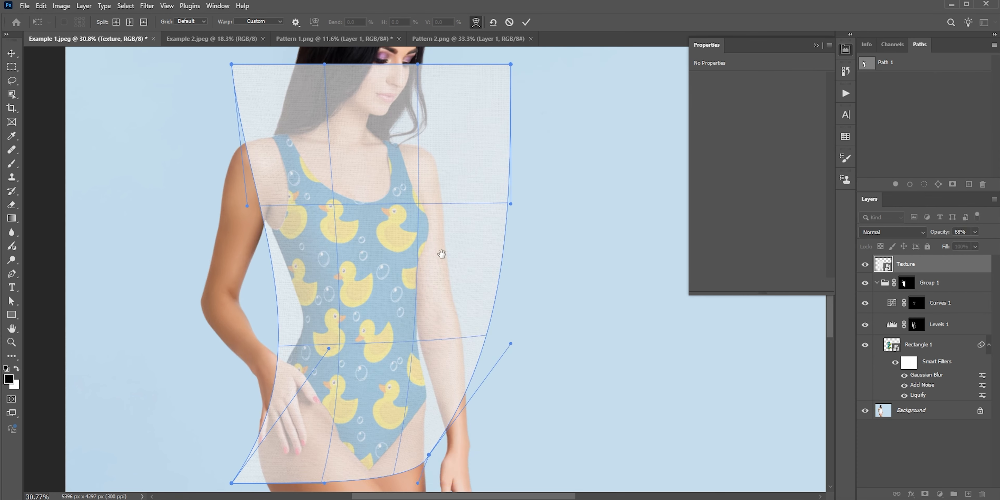
Step: Warp the texture's right side and upper area to follow the body, and restore the layer's opacity to 100%
left_click_drag(441, 254, 439, 301)
scroll(439, 302, "down", 4)
left_click_drag(487, 363, 452, 360)
left_click_drag(487, 171, 424, 202)
left_click_drag(318, 189, 327, 218)
left_click_drag(451, 360, 428, 359)
left_click(527, 24)
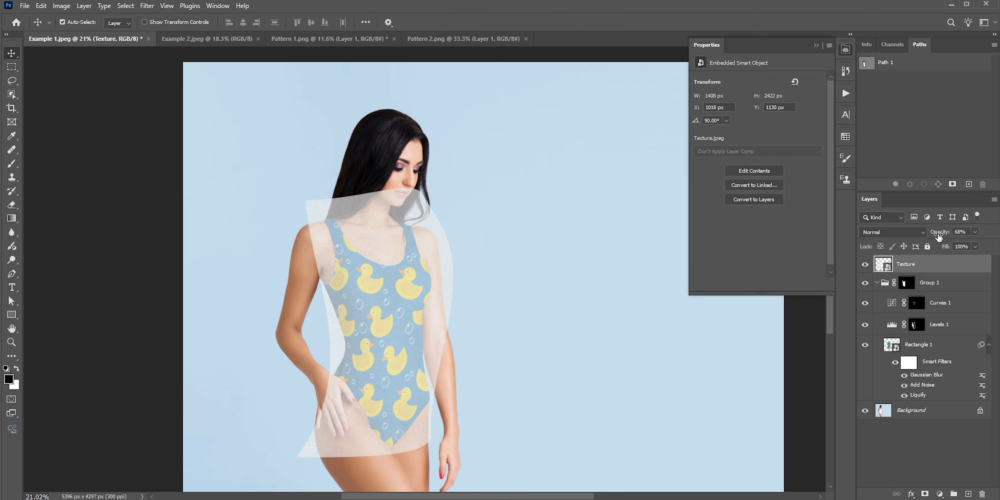
left_click_drag(938, 234, 992, 234)
Step: Apply a High Pass filter with a 4.6-pixel radius to the Texture layer and set its blend mode to Soft Light
scroll(364, 347, "up", 4)
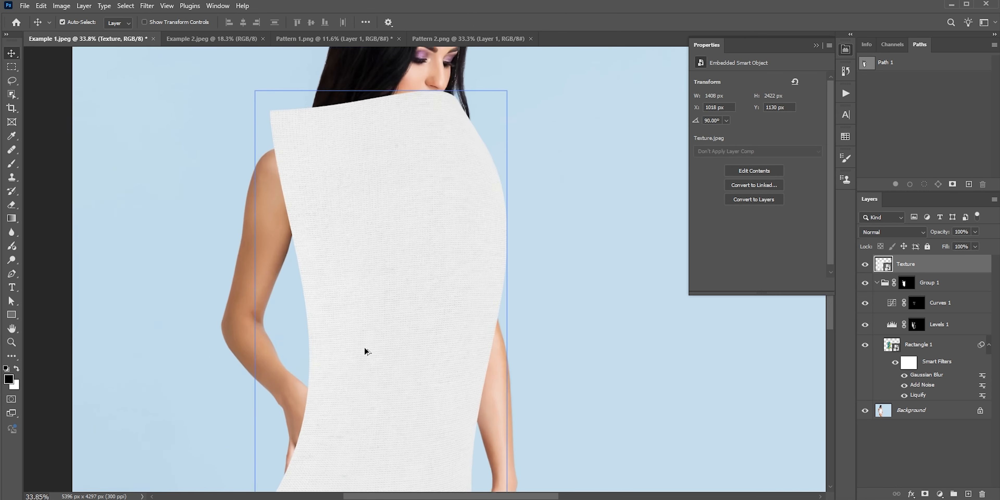
scroll(391, 297, "down", 2)
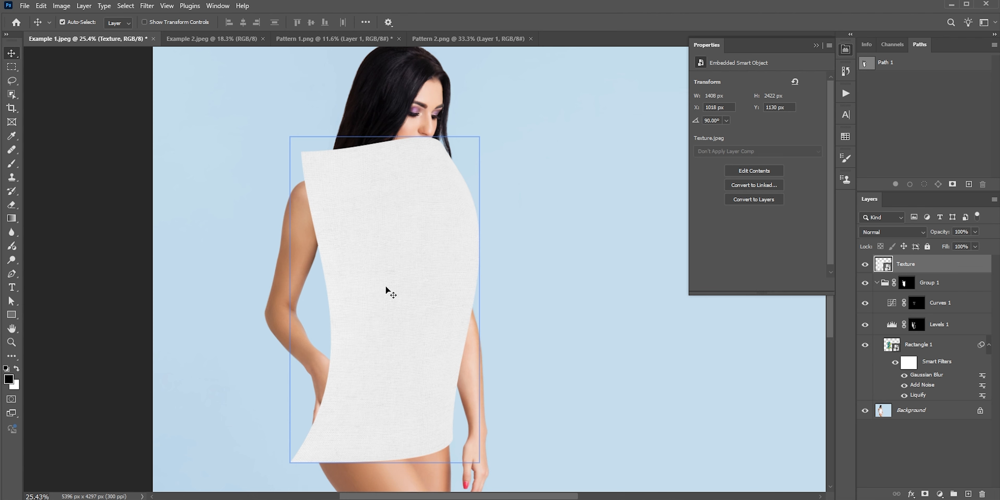
left_click(146, 5)
mouse_move(155, 248)
left_click(286, 260)
left_click(381, 269)
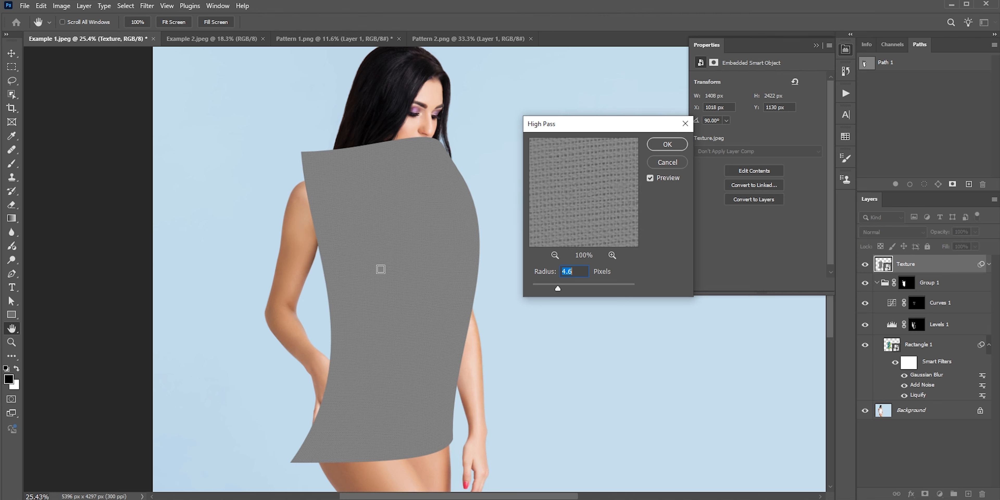
left_click(667, 144)
left_click(879, 232)
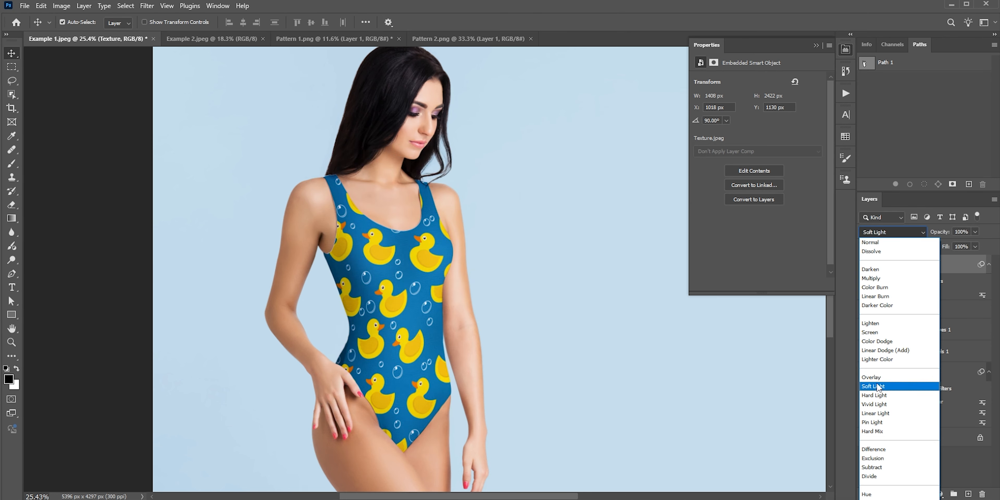